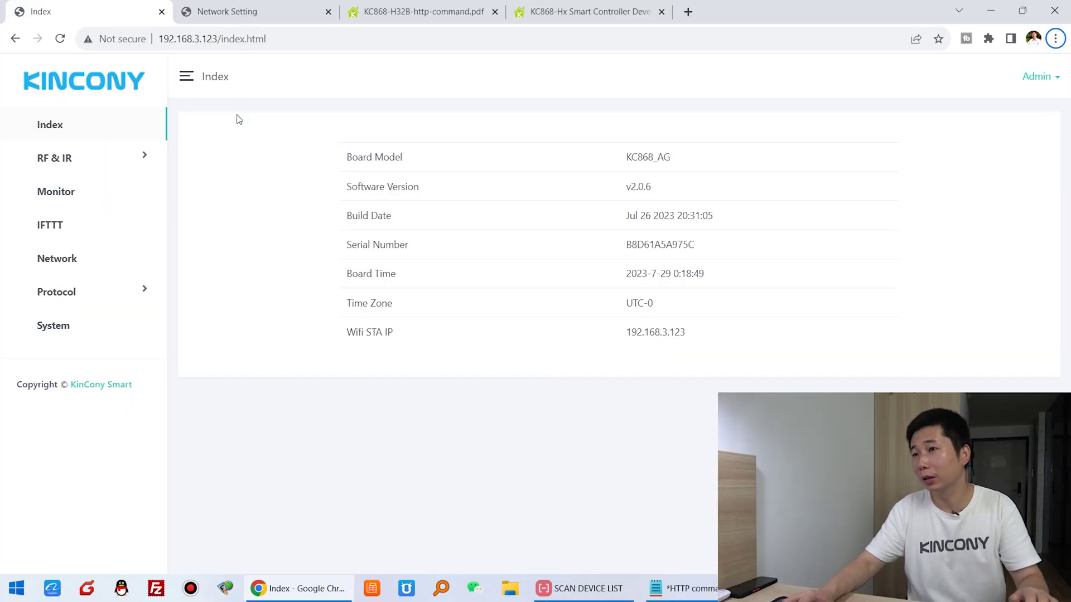
Step: Check the firmware version and IP address in the relay controller's network settings, and compare with the gateway's address
{"action": "left_click", "coordinate": [254, 11]}
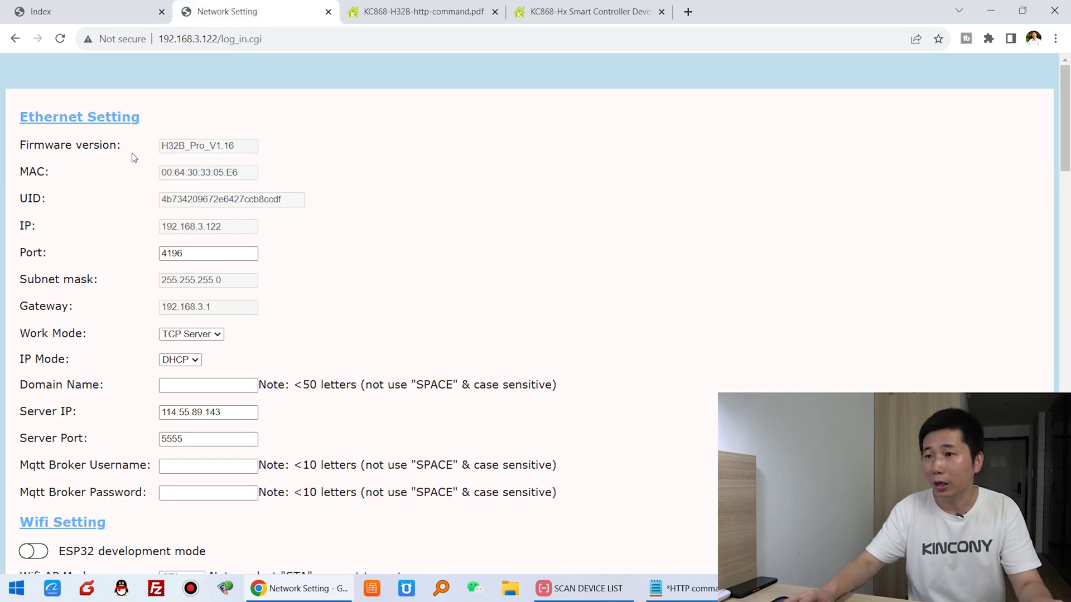
{"action": "left_click_drag", "start_coordinate": [234, 148], "coordinate": [124, 150]}
{"action": "left_click_drag", "start_coordinate": [244, 231], "coordinate": [153, 231]}
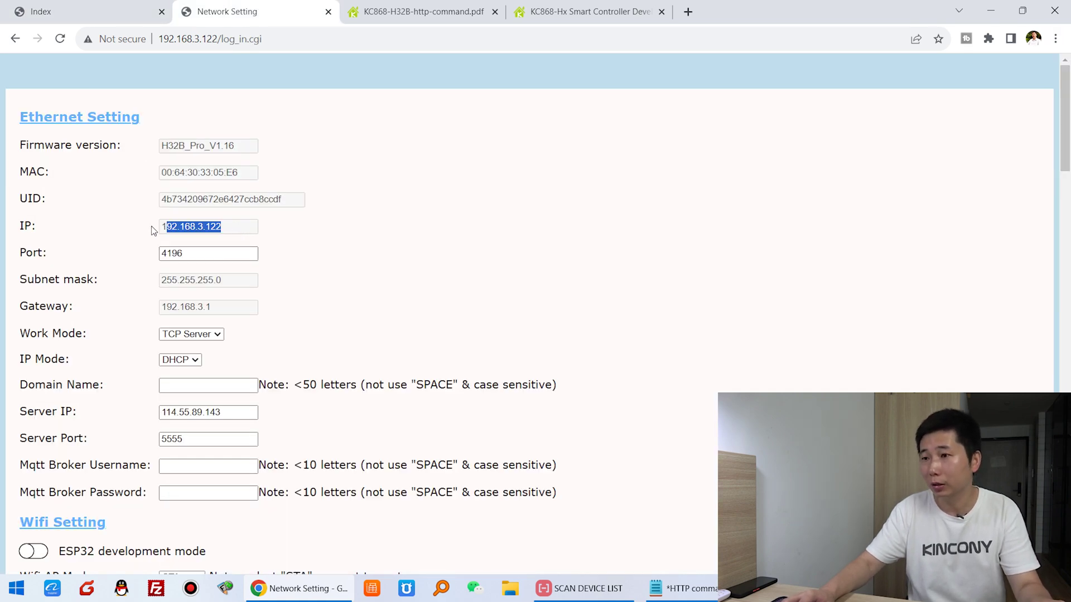
{"action": "left_click", "coordinate": [109, 9]}
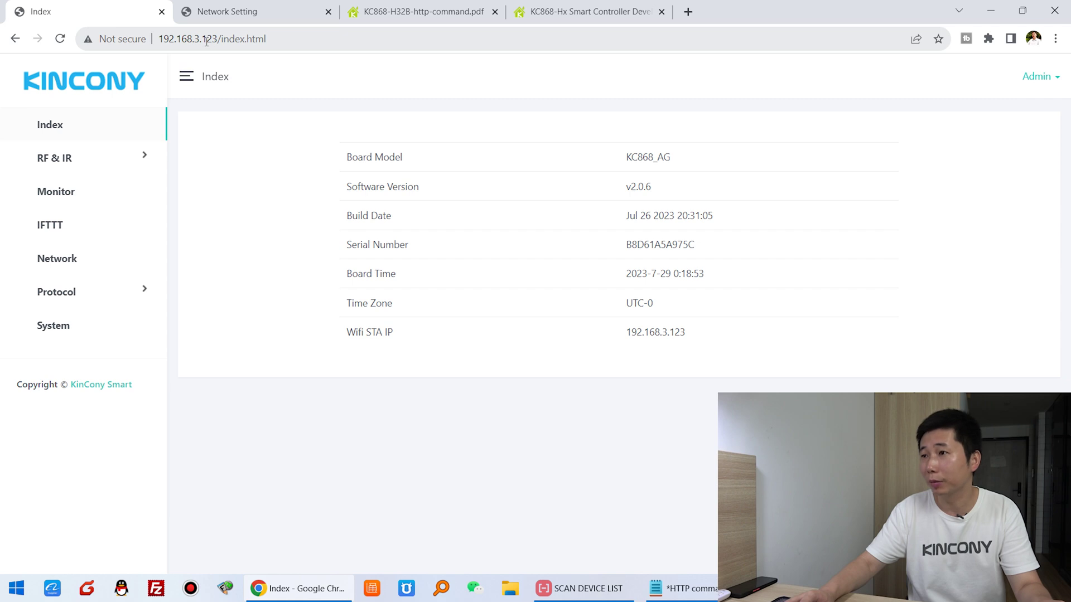
Step: Review the relay commands in the KC868-H32B HTTP PDF, the controller development protocol page and the HTTP command notes in Notepad
{"action": "left_click", "coordinate": [435, 16]}
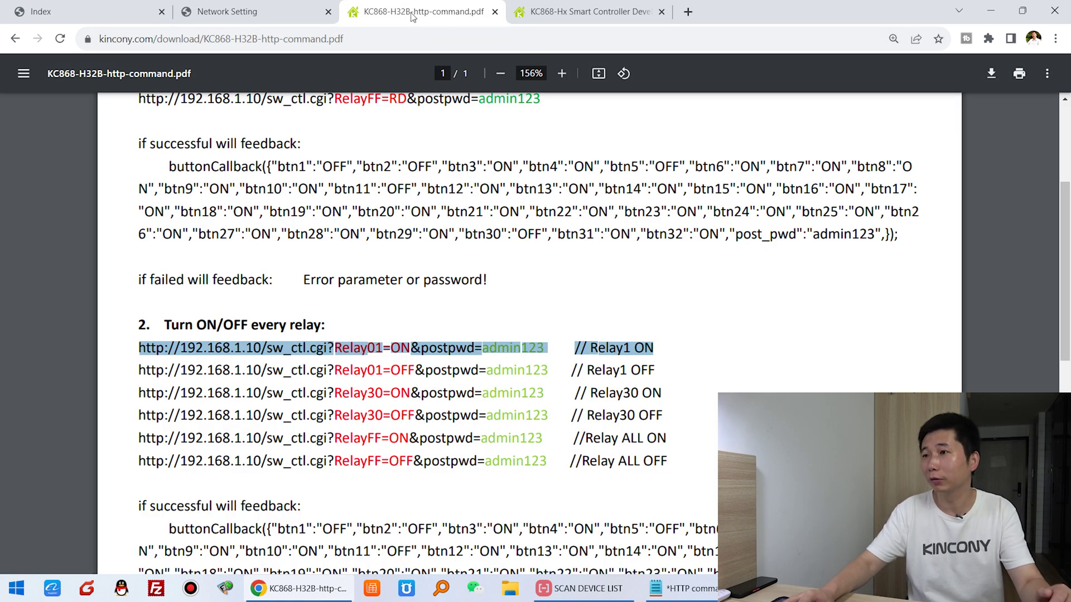
{"action": "left_click", "coordinate": [572, 17]}
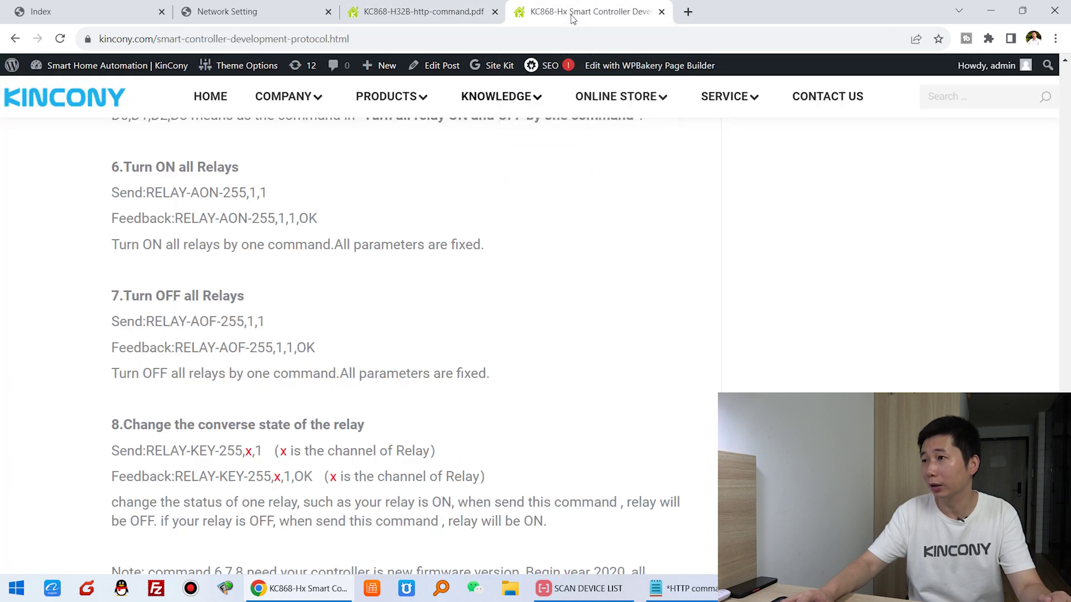
{"action": "left_click_drag", "start_coordinate": [107, 168], "coordinate": [520, 502]}
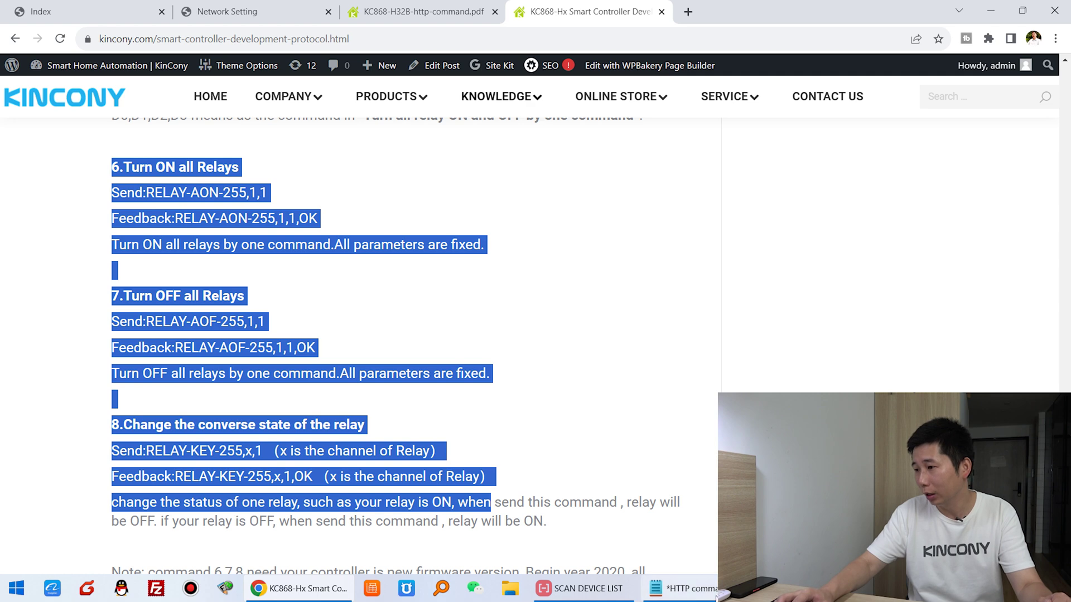
{"action": "left_click", "coordinate": [682, 589]}
{"action": "left_click_drag", "start_coordinate": [624, 453], "coordinate": [293, 251]}
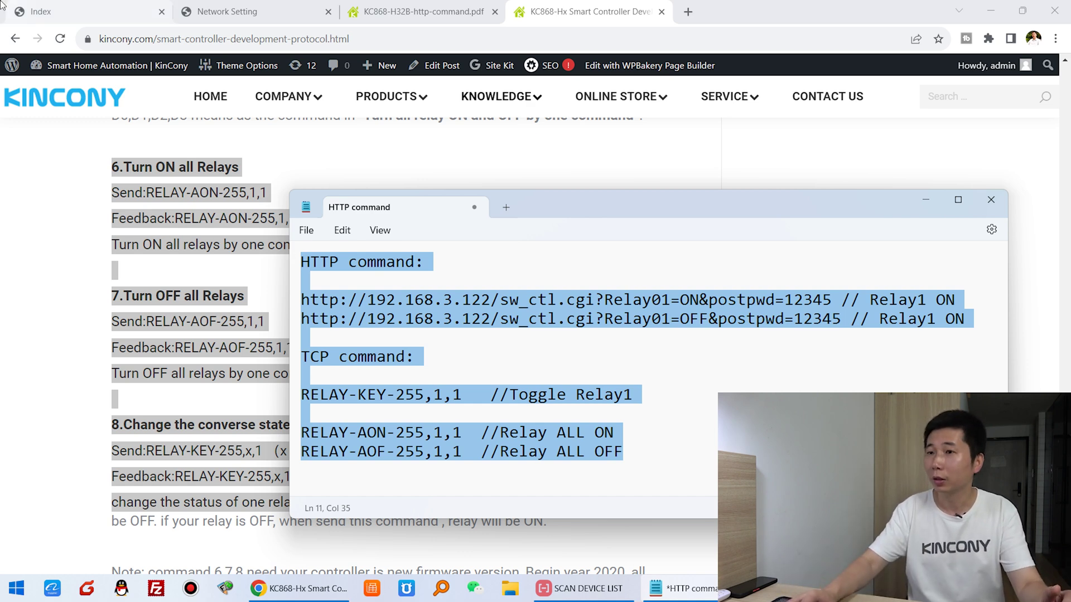
Step: View the custom protocol table and the IFTTT rule list on the KC868_AG gateway
{"action": "left_click", "coordinate": [65, 11]}
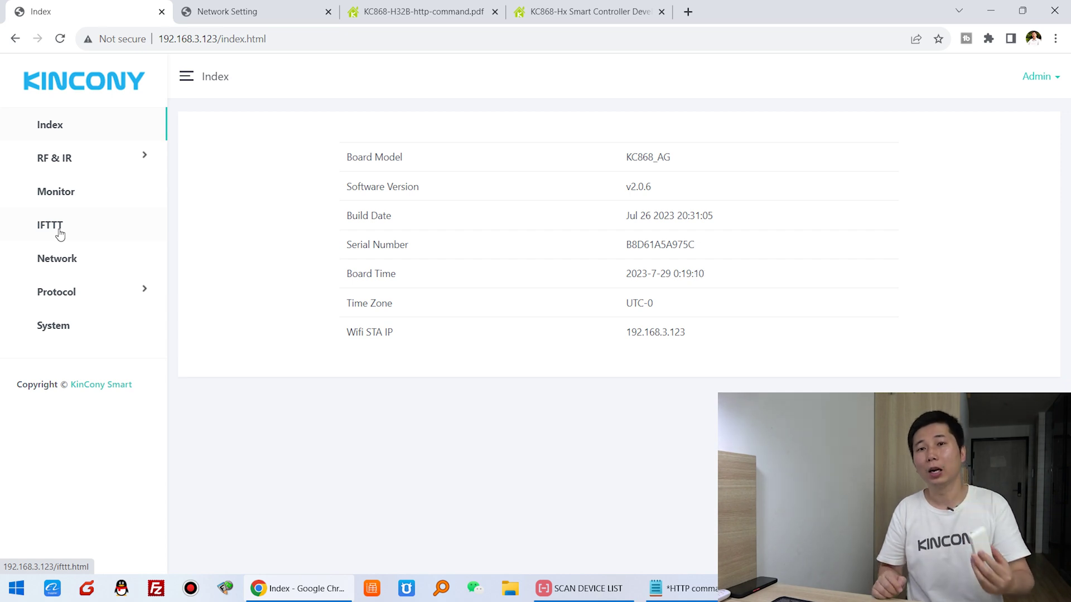
{"action": "left_click", "coordinate": [106, 294]}
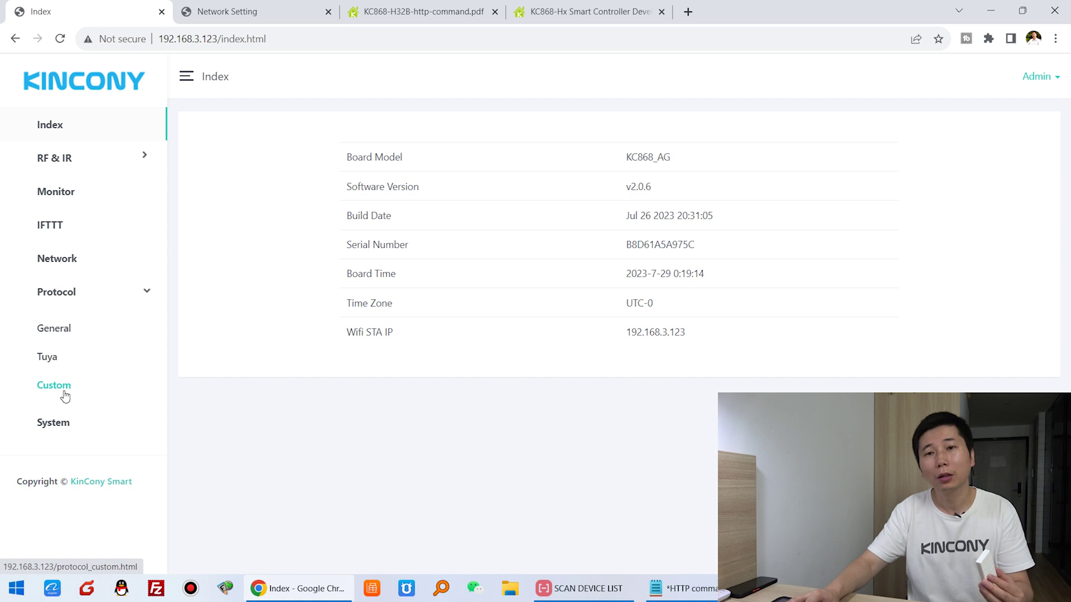
{"action": "left_click", "coordinate": [65, 396]}
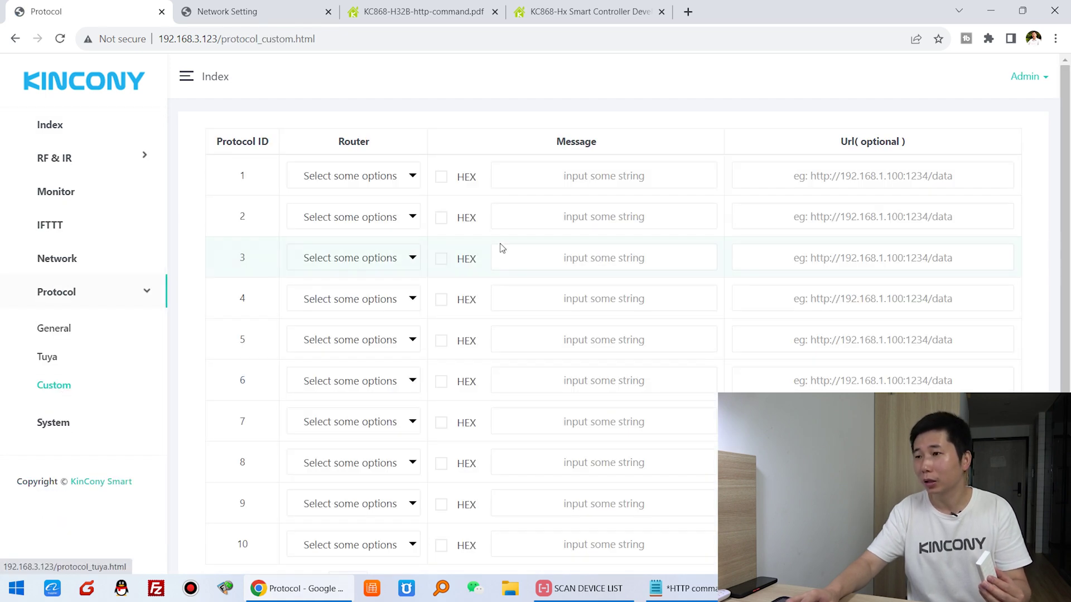
{"action": "left_click", "coordinate": [58, 230]}
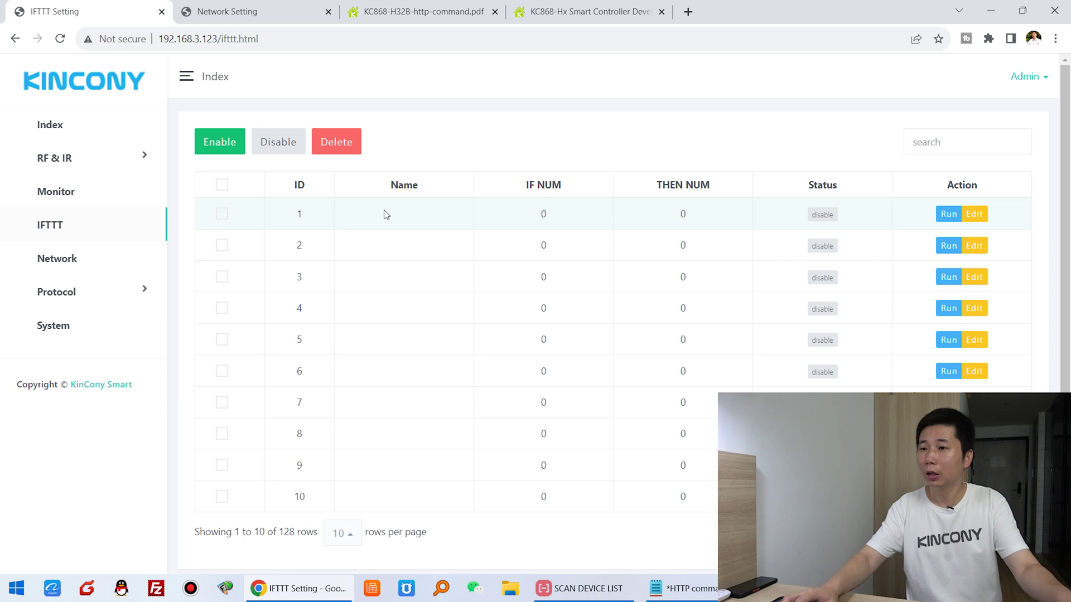
Step: Learn the wireless button into RF ID 1 in the gateway's RF settings
{"action": "left_click", "coordinate": [51, 155]}
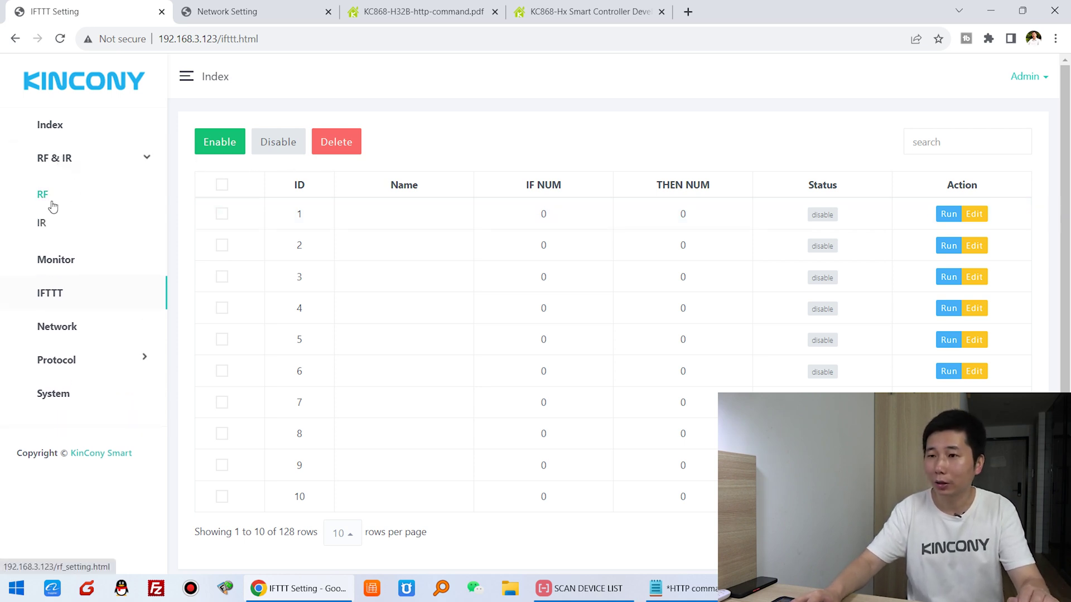
{"action": "left_click", "coordinate": [43, 198]}
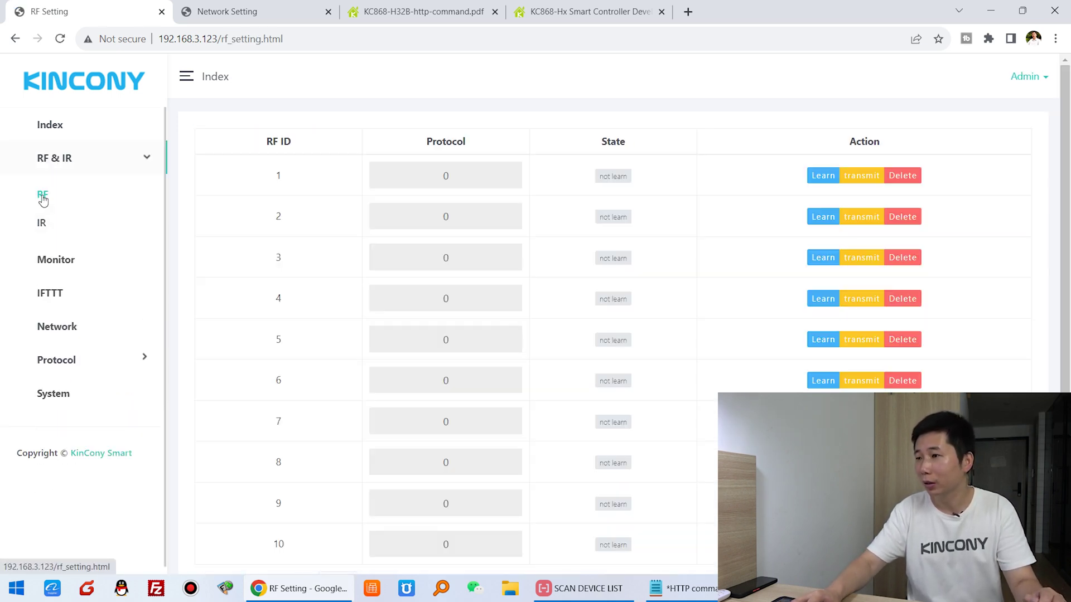
{"action": "left_click", "coordinate": [824, 176]}
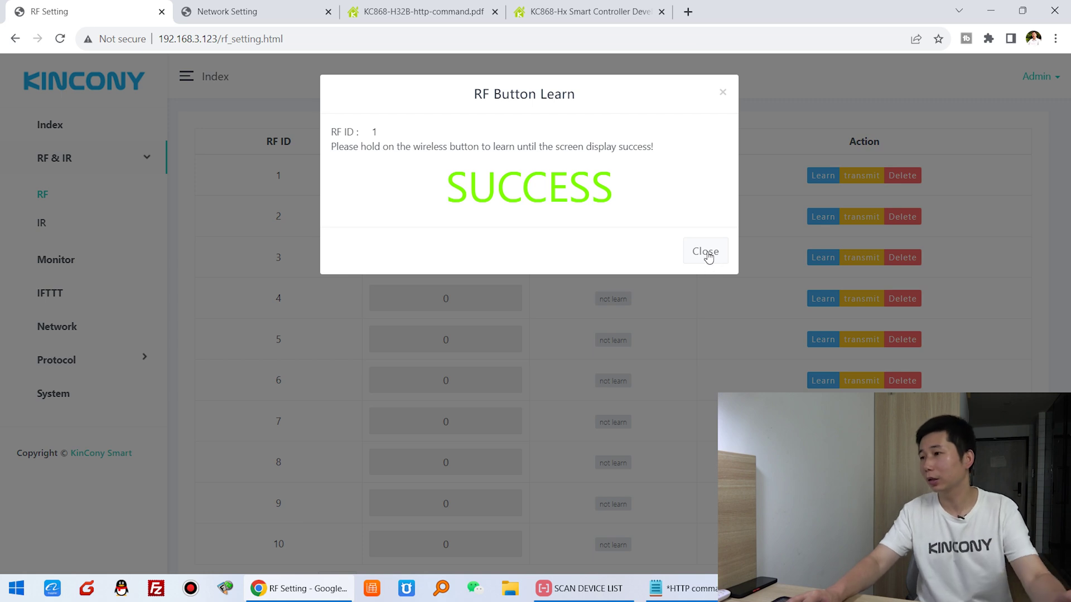
{"action": "left_click", "coordinate": [707, 252]}
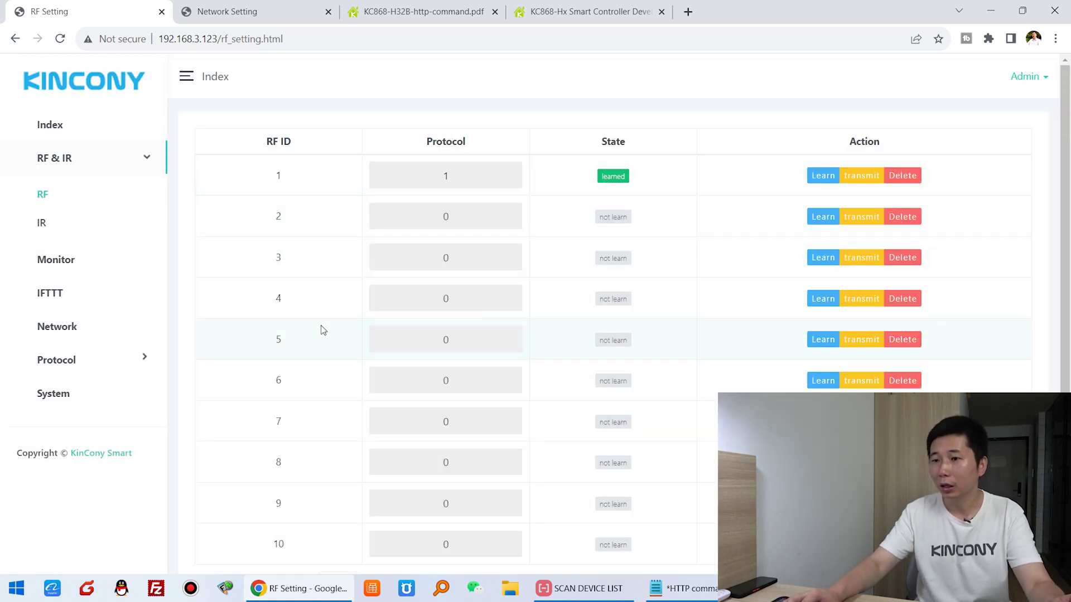
Step: Open the gateway's custom protocol table and examine the Relay1 toggle TCP command in the HTTP command notes
{"action": "left_click", "coordinate": [82, 362]}
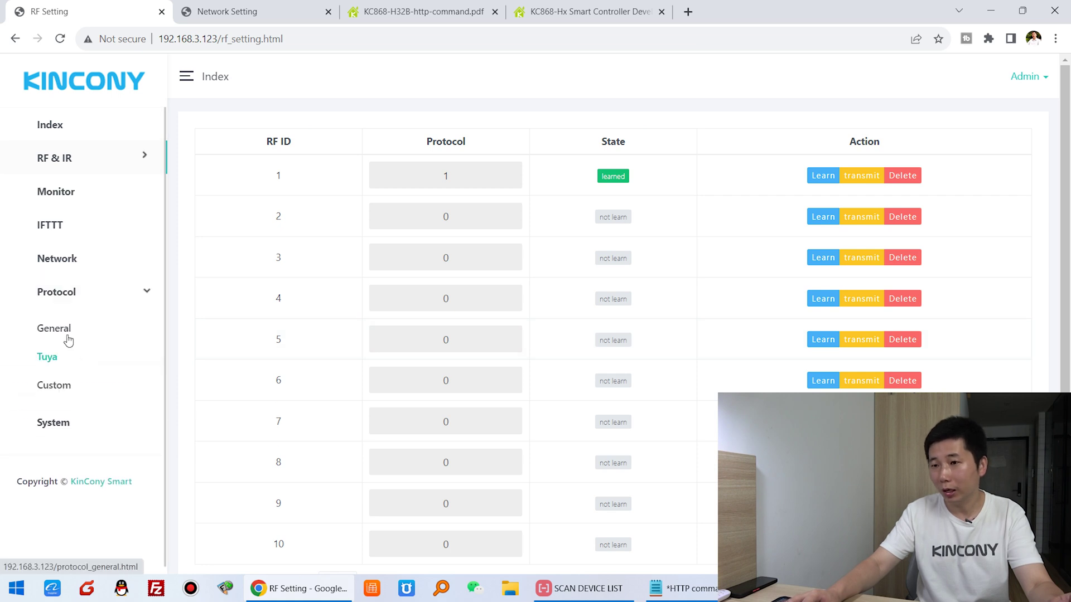
{"action": "left_click", "coordinate": [61, 389]}
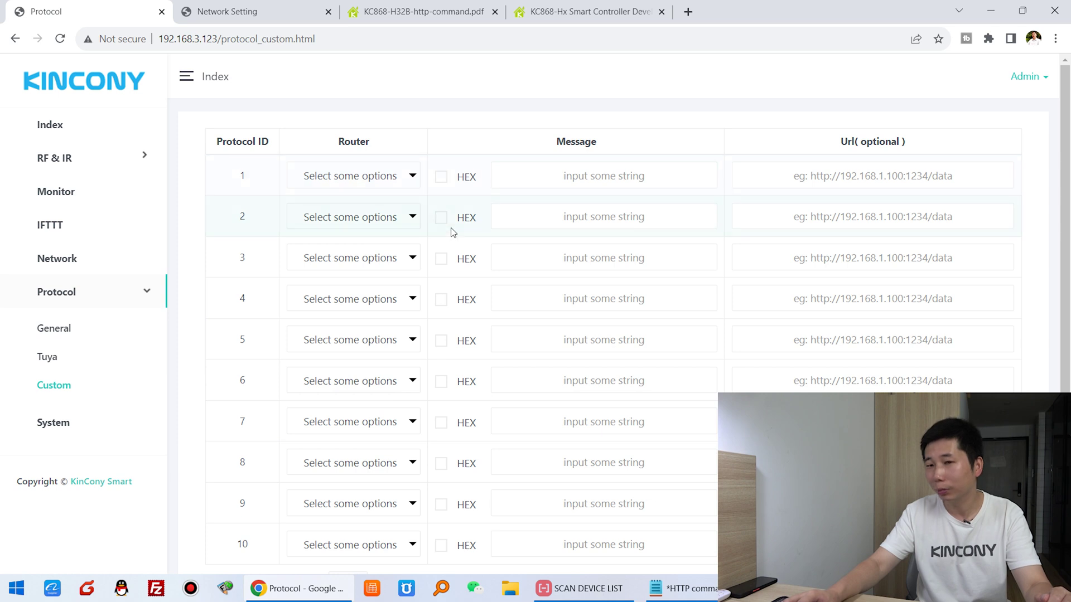
{"action": "left_click", "coordinate": [680, 588]}
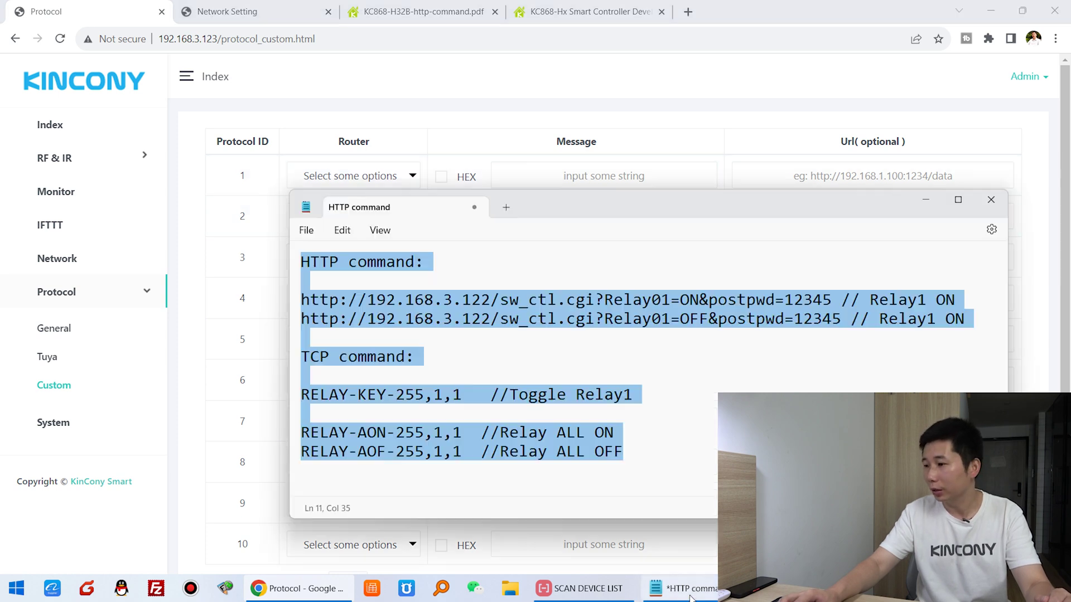
{"action": "left_click", "coordinate": [396, 319]}
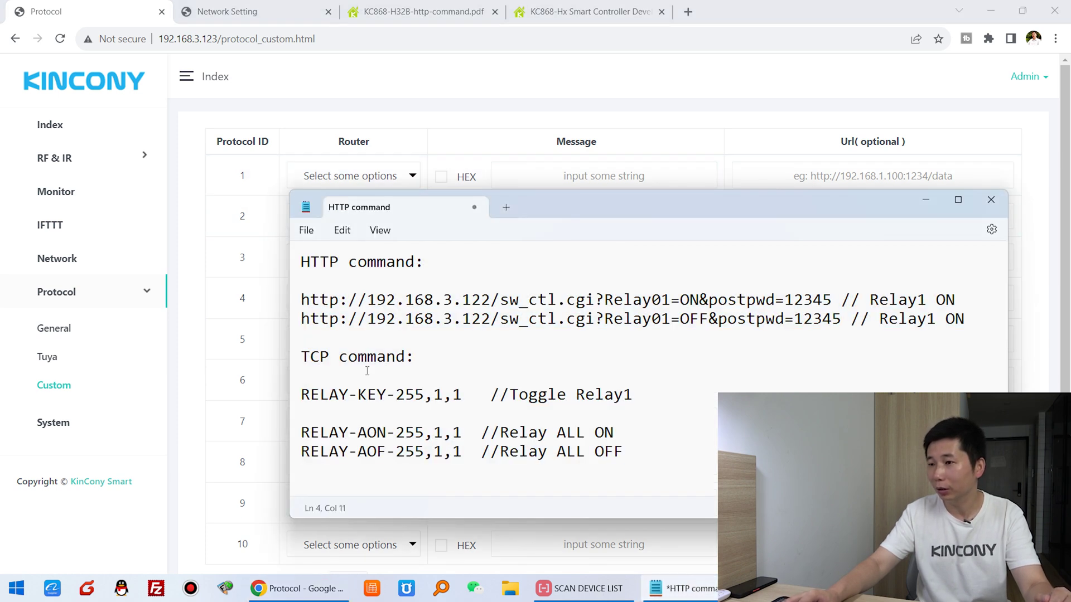
{"action": "left_click_drag", "start_coordinate": [418, 354], "coordinate": [277, 357]}
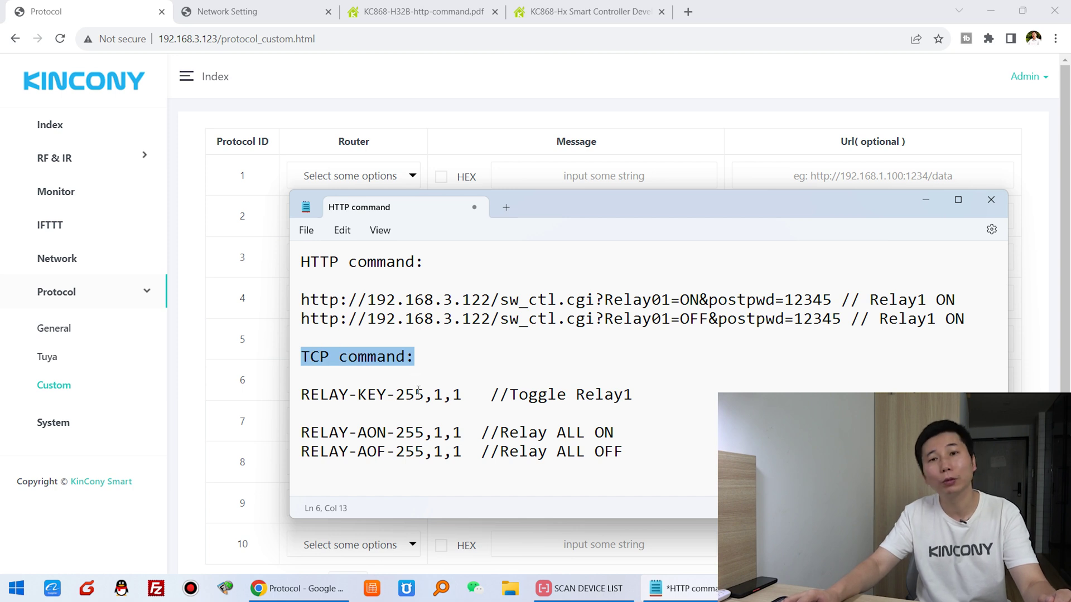
{"action": "left_click_drag", "start_coordinate": [462, 395], "coordinate": [290, 395]}
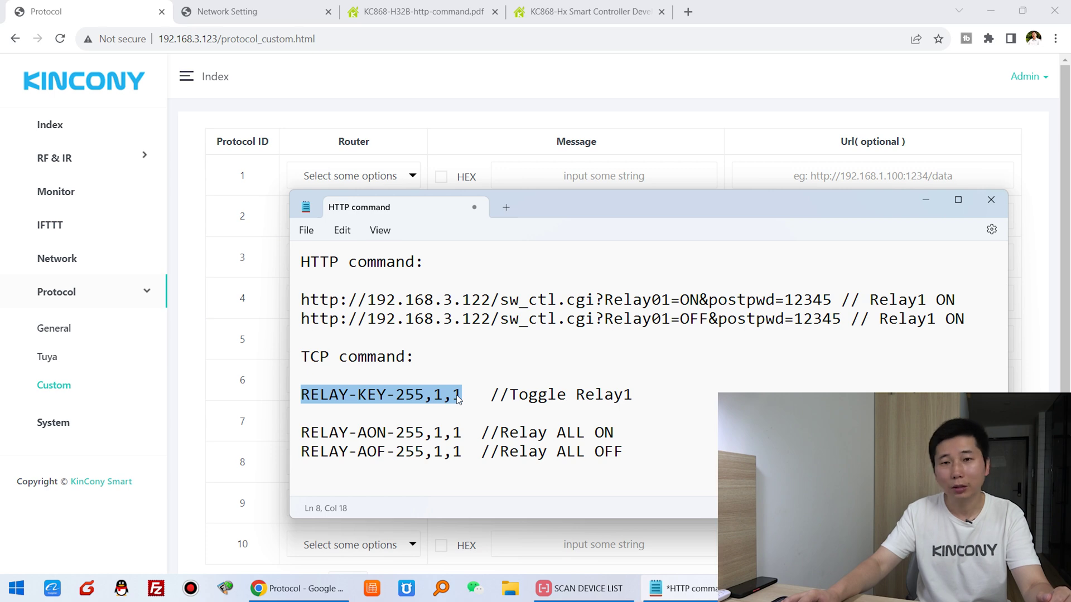
Step: Read the send command for changing the converse state of a relay on the controller development protocol page
{"action": "left_click", "coordinate": [552, 14]}
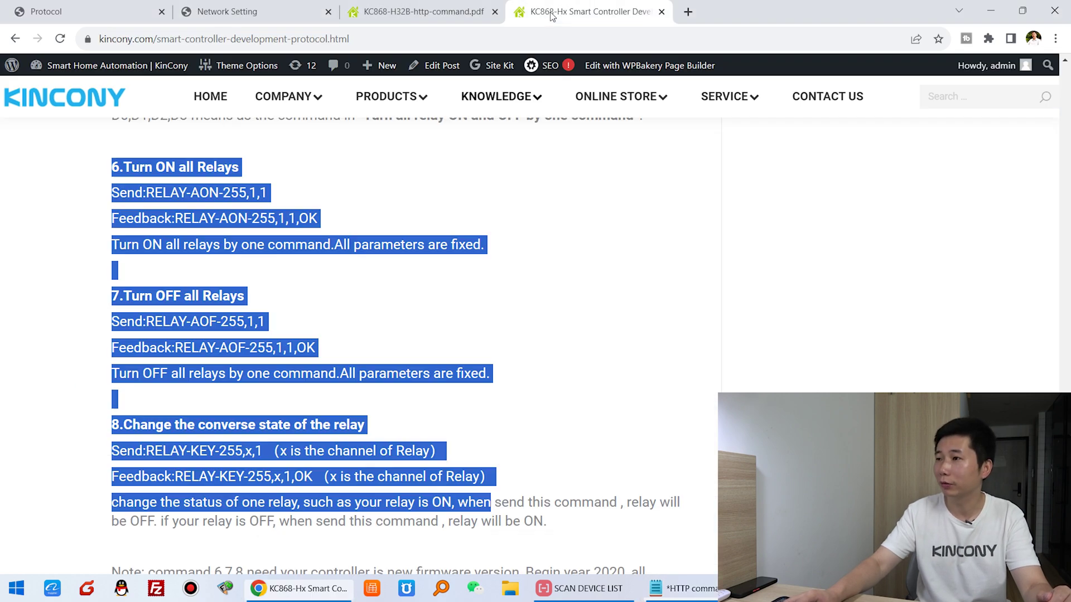
{"action": "left_click", "coordinate": [312, 326]}
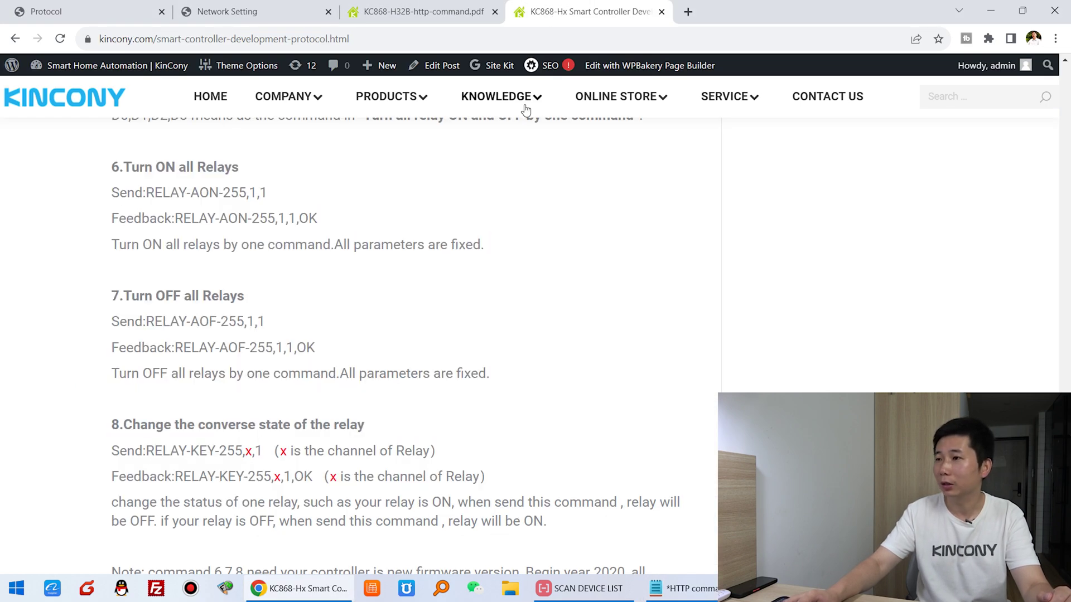
{"action": "mouse_move", "coordinate": [525, 110]}
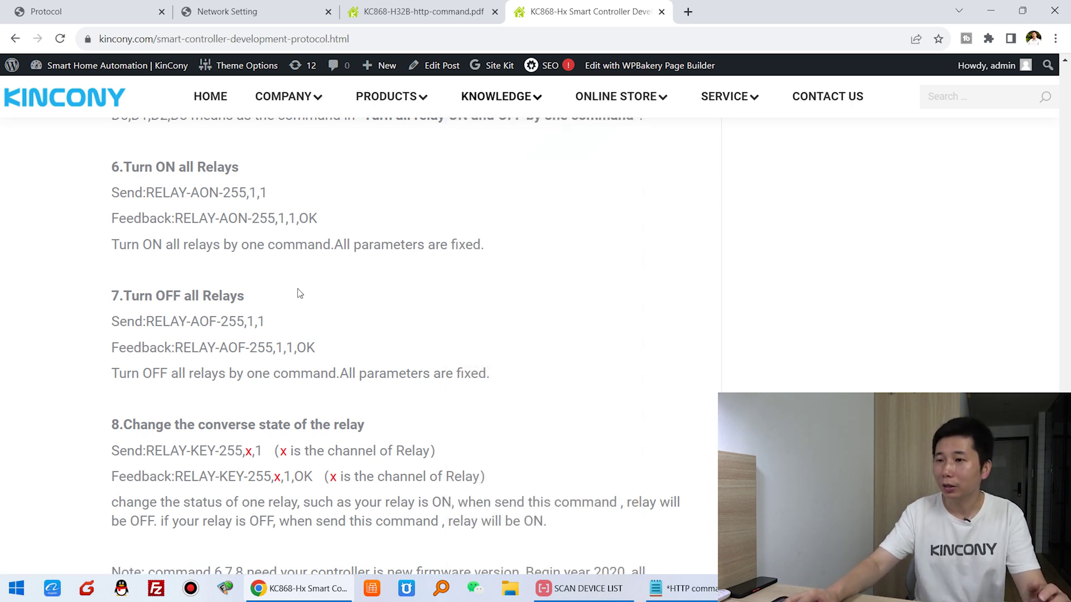
{"action": "left_click_drag", "start_coordinate": [165, 425], "coordinate": [340, 422]}
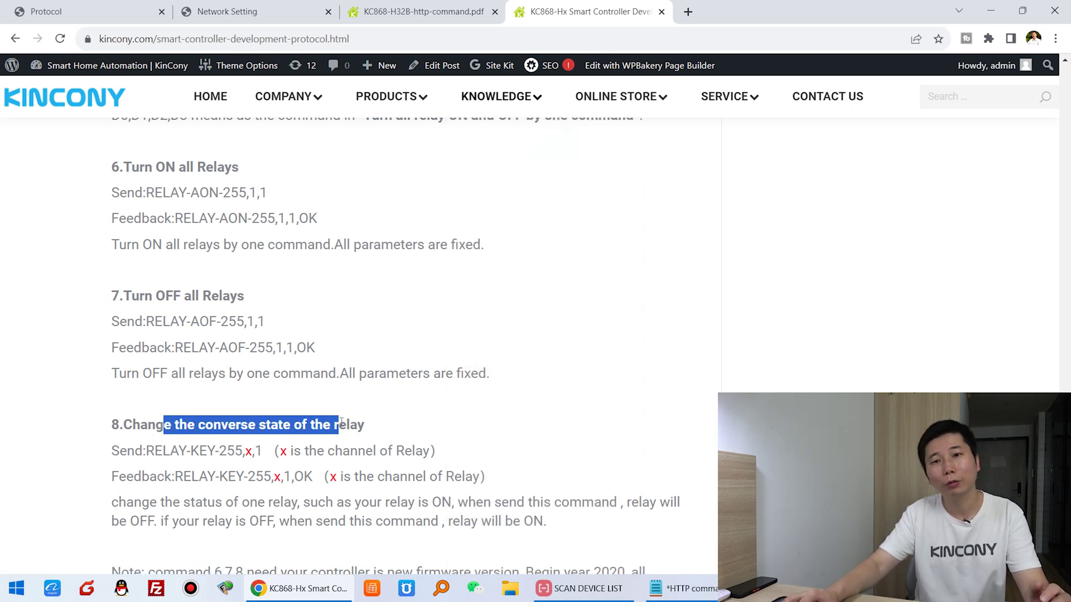
{"action": "left_click", "coordinate": [227, 450]}
{"action": "left_click_drag", "start_coordinate": [147, 452], "coordinate": [268, 451]}
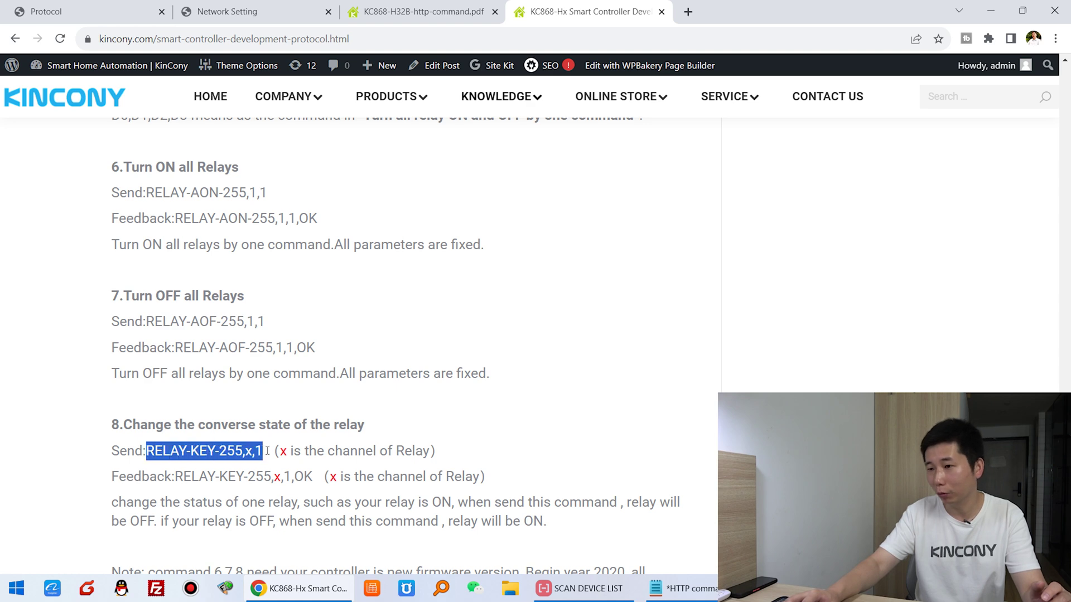
Step: Copy the command RELAY-KEY-255,1,1 from the HTTP command notes into the message of custom protocol ID 1 on the gateway
{"action": "left_click", "coordinate": [682, 588]}
{"action": "left_click", "coordinate": [455, 396]}
{"action": "left_click_drag", "start_coordinate": [466, 396], "coordinate": [283, 398]}
{"action": "right_click", "coordinate": [343, 402]}
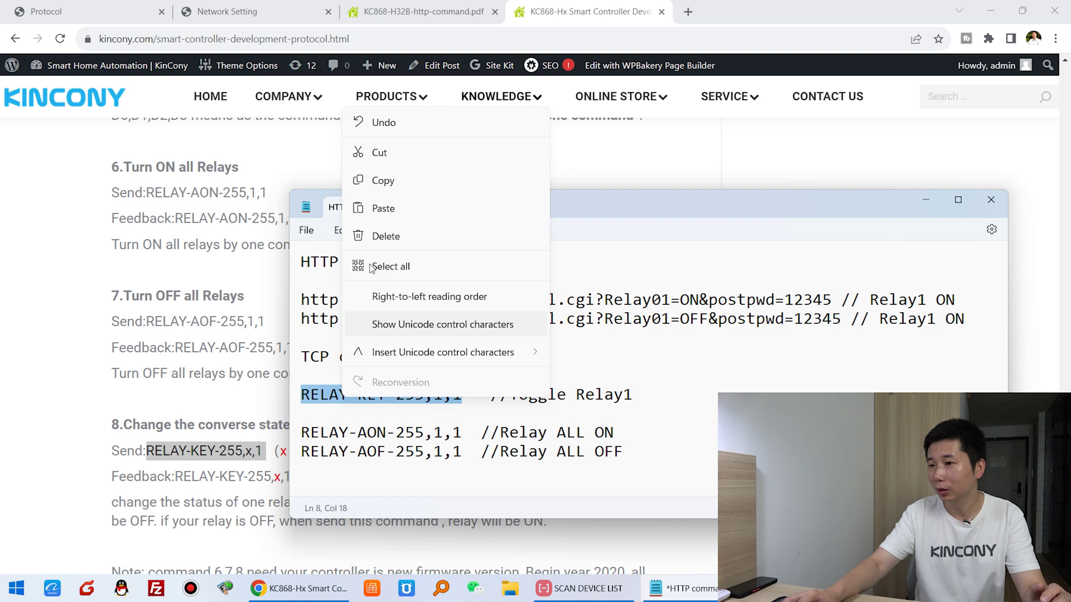
{"action": "left_click", "coordinate": [391, 177]}
{"action": "left_click", "coordinate": [287, 5]}
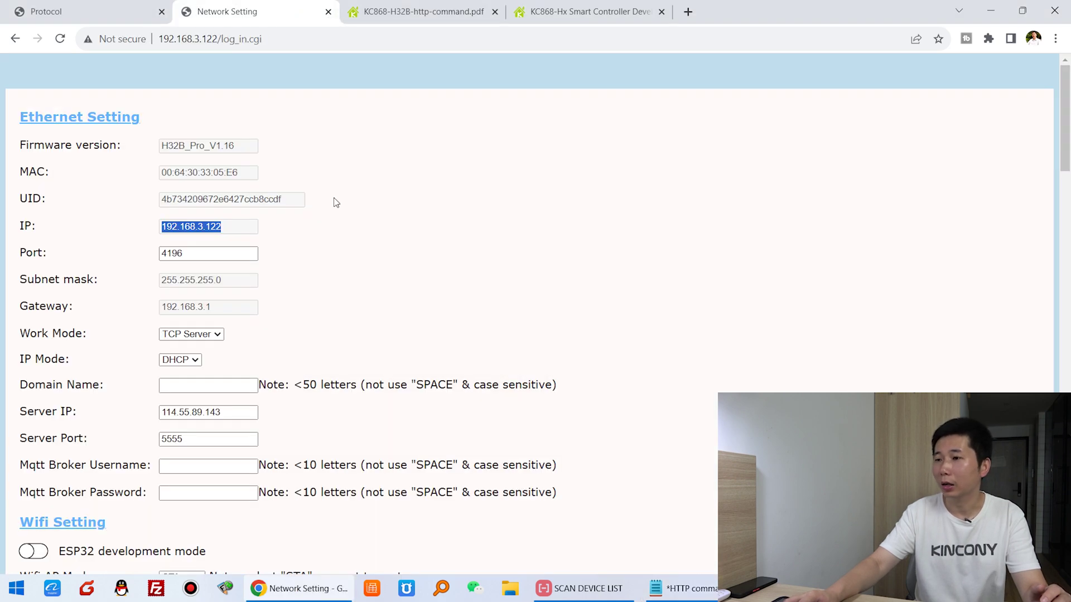
{"action": "left_click", "coordinate": [7, 5]}
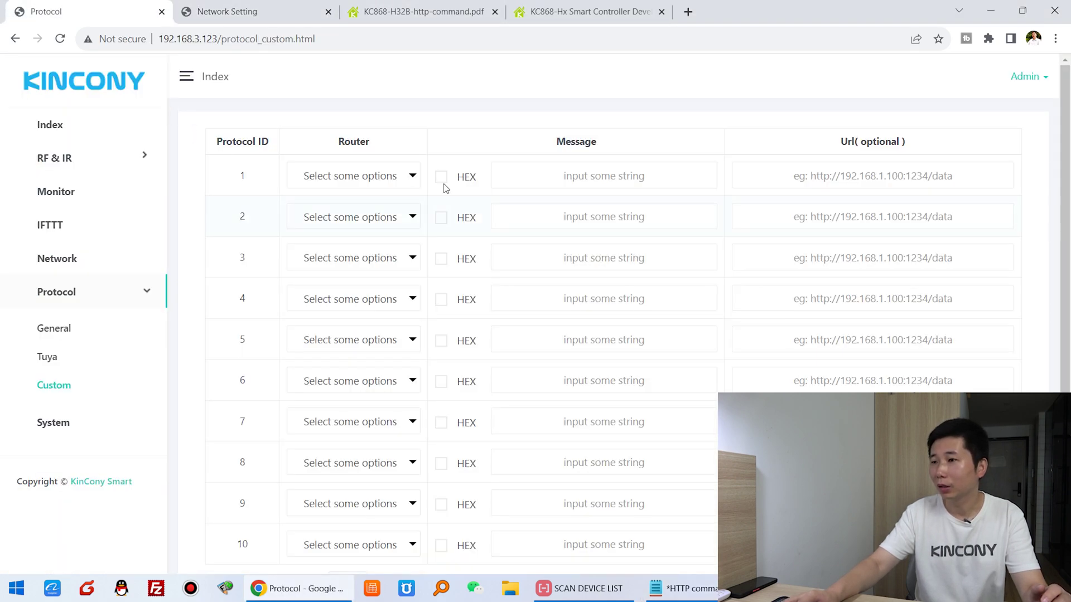
{"action": "left_click", "coordinate": [542, 178]}
{"action": "right_click", "coordinate": [548, 178]}
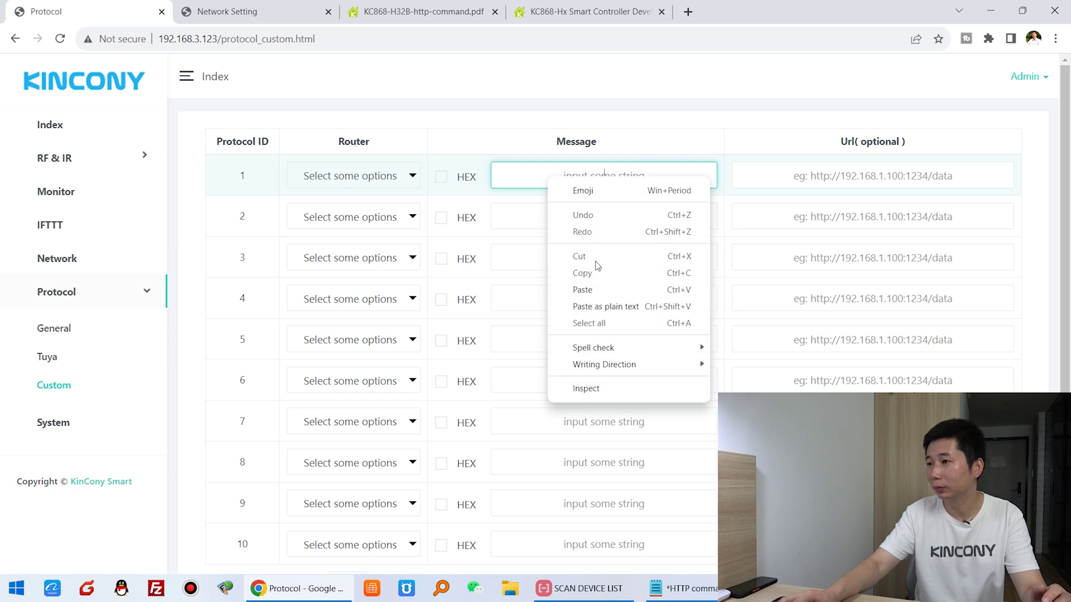
{"action": "left_click", "coordinate": [596, 290]}
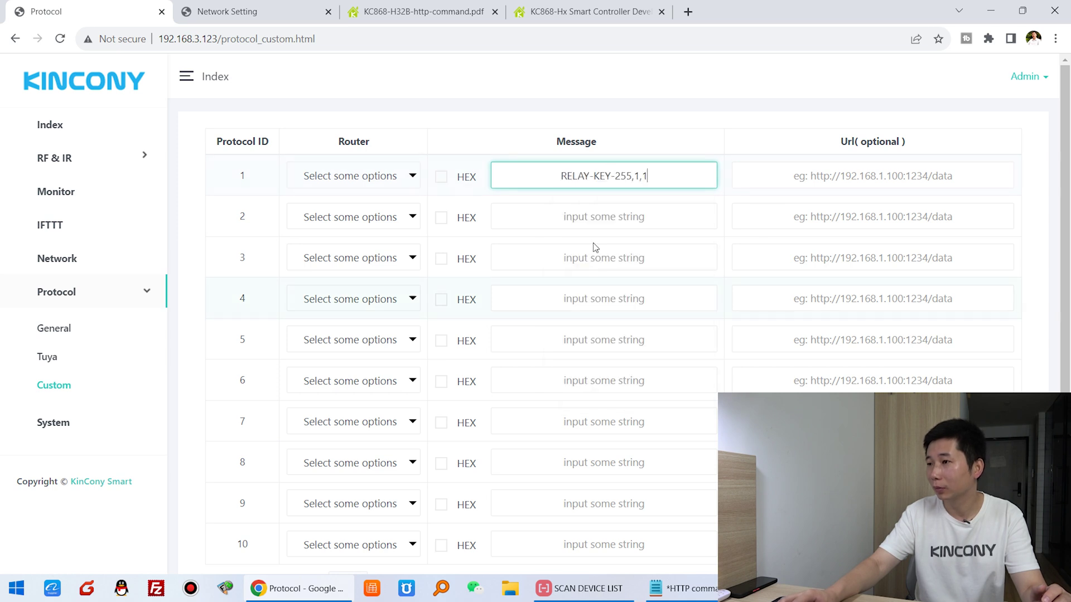
Step: Set the router of custom protocol ID 1 to TCP Client
{"action": "left_click", "coordinate": [362, 177]}
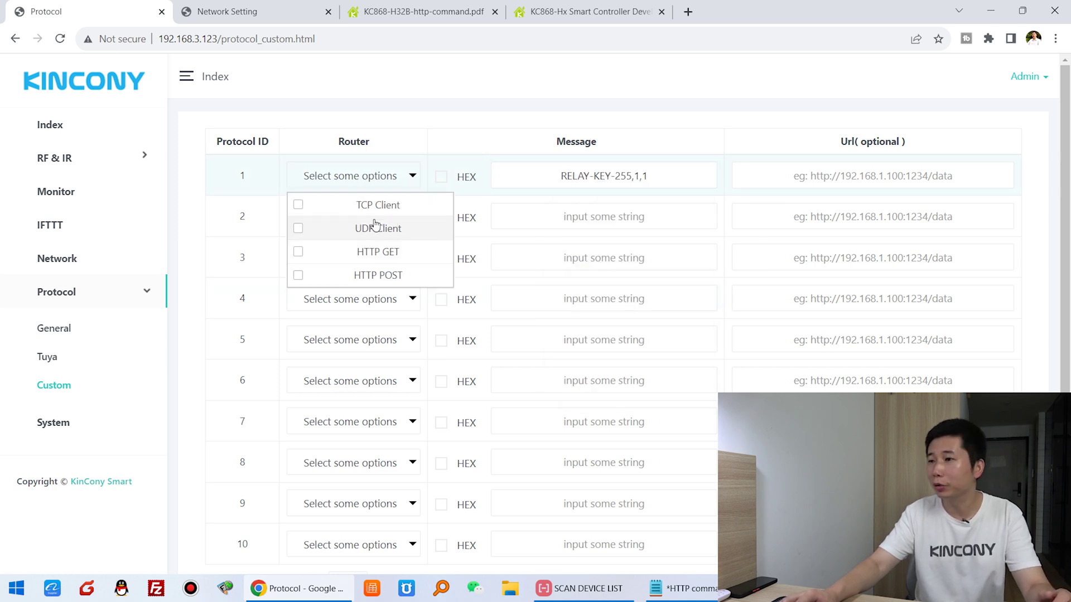
{"action": "left_click", "coordinate": [299, 206]}
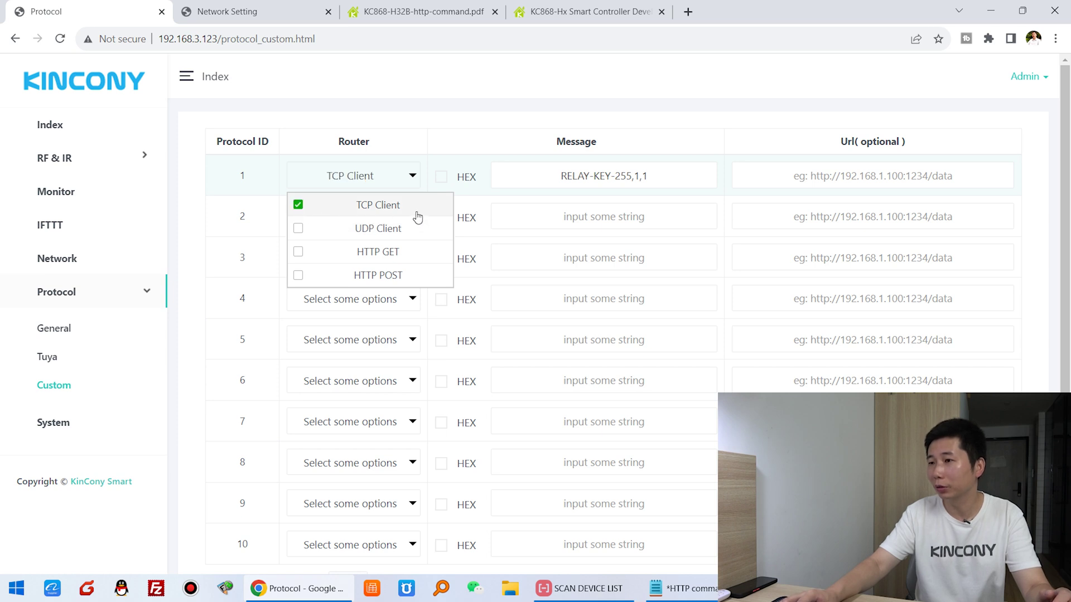
{"action": "left_click", "coordinate": [434, 145]}
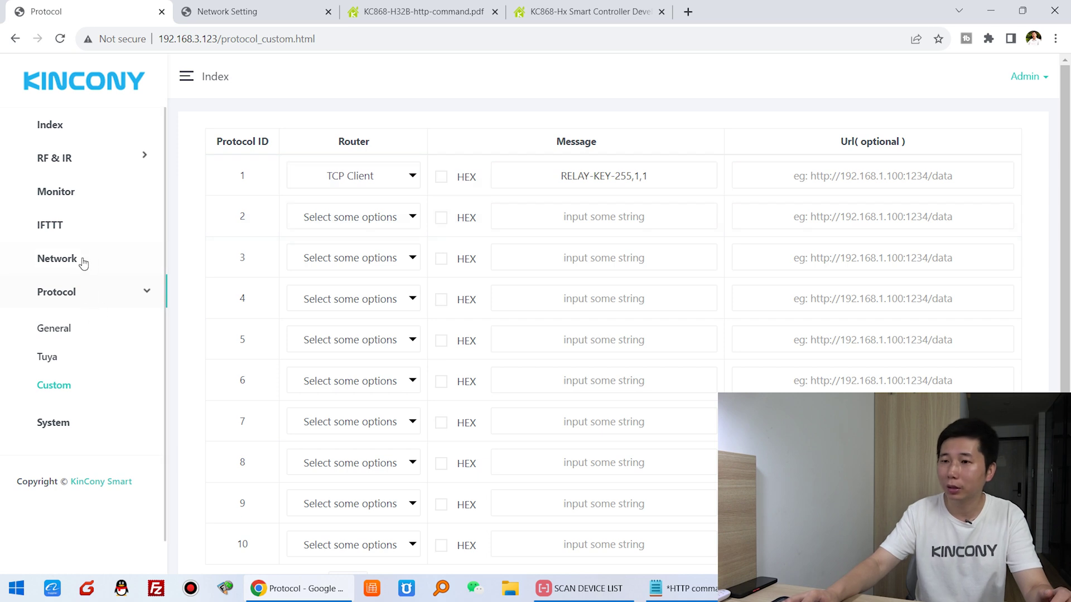
Step: Open the gateway's general protocol settings and examine the TCP Client's remote address
{"action": "left_click", "coordinate": [78, 294]}
{"action": "left_click", "coordinate": [79, 299]}
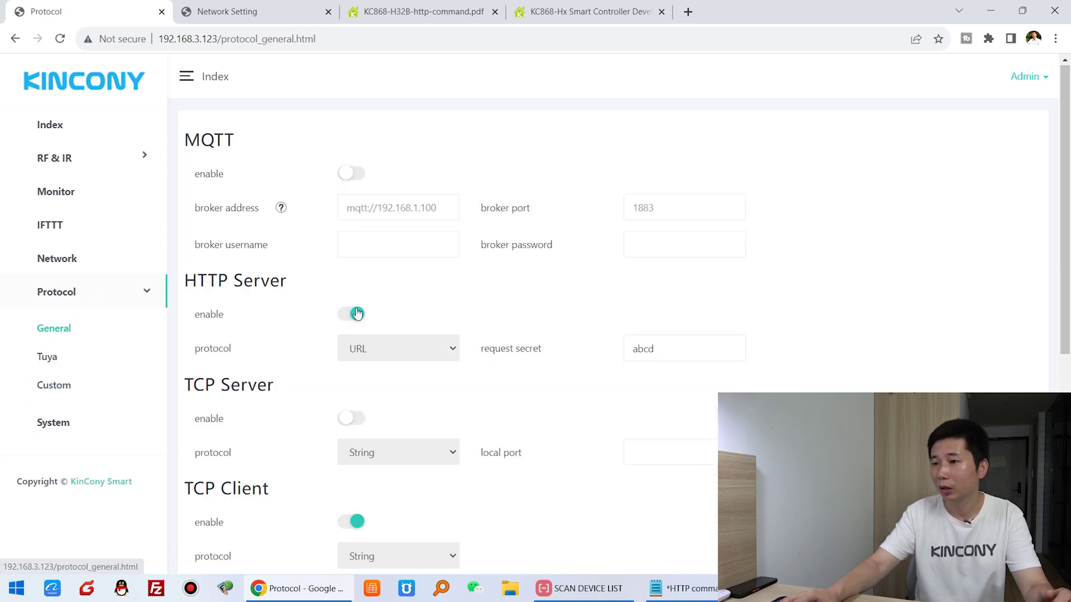
{"action": "scroll", "coordinate": [240, 309], "scroll_direction": "down", "scroll_amount": 1}
{"action": "scroll", "coordinate": [246, 369], "scroll_direction": "down", "scroll_amount": 2}
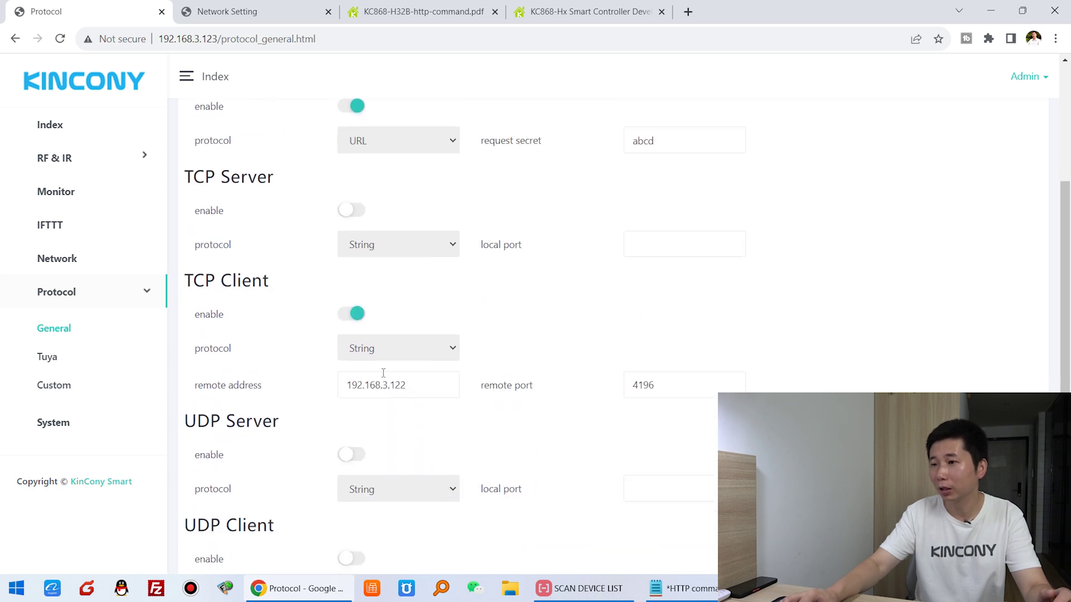
{"action": "left_click_drag", "start_coordinate": [417, 386], "coordinate": [333, 390]}
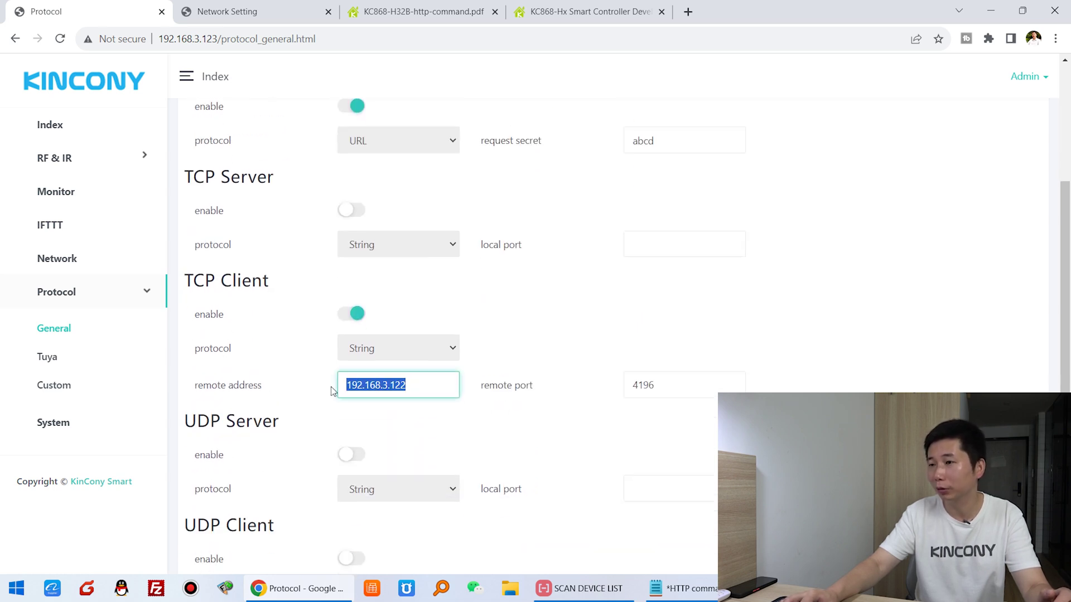
{"action": "left_click", "coordinate": [430, 389]}
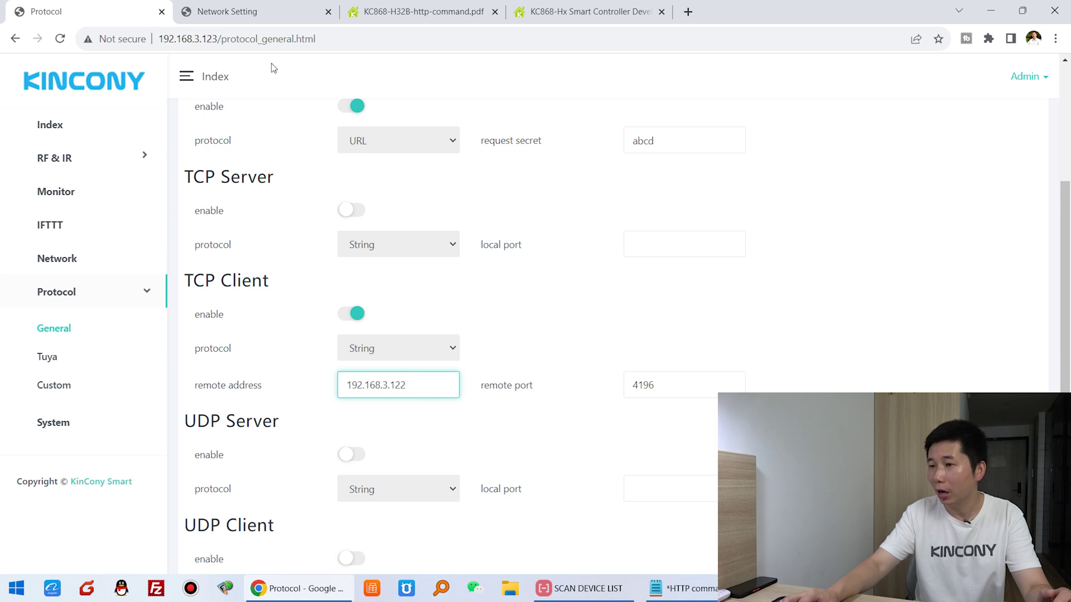
Step: Detach the controller's Network Setting page into its own window and place it beside the gateway's TCP Client settings
{"action": "left_click", "coordinate": [258, 18]}
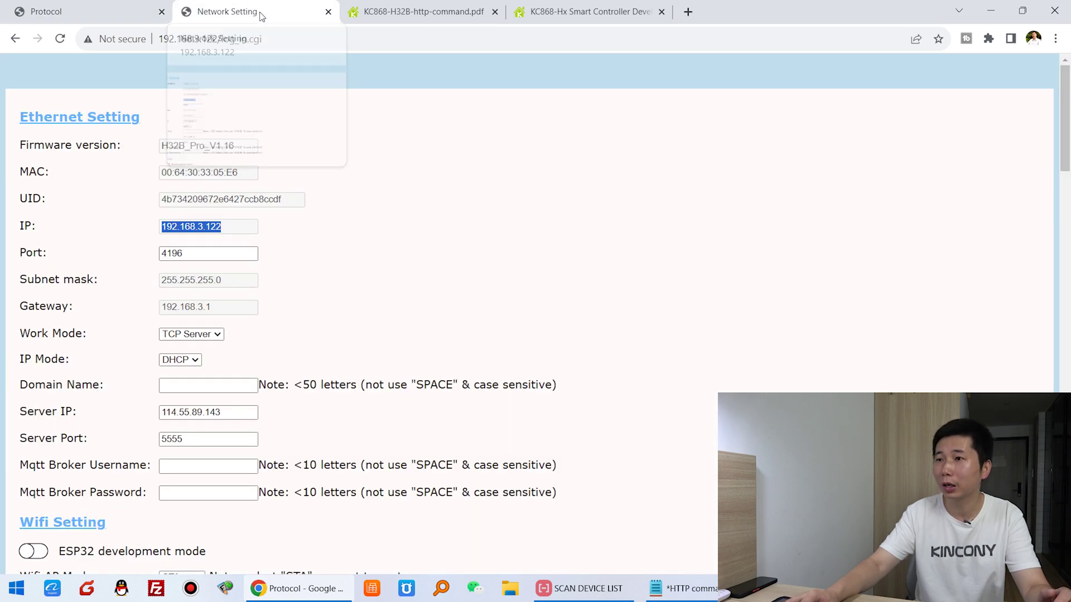
{"action": "left_click", "coordinate": [239, 227]}
{"action": "left_click_drag", "start_coordinate": [239, 227], "coordinate": [150, 232]}
{"action": "left_click_drag", "start_coordinate": [254, 16], "coordinate": [628, 157]}
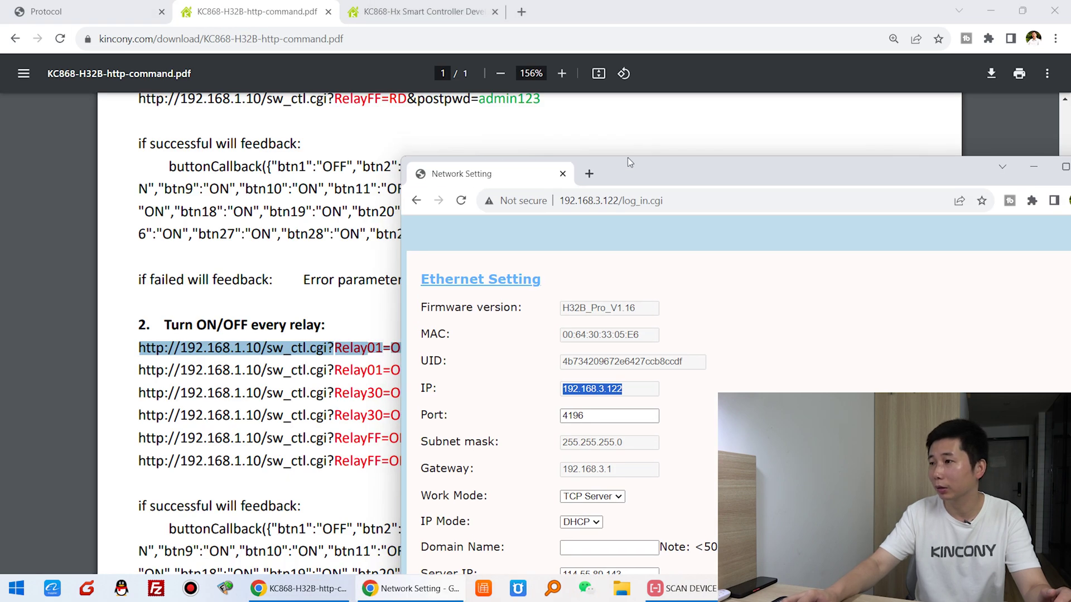
{"action": "key", "text": "ctrl+1"}
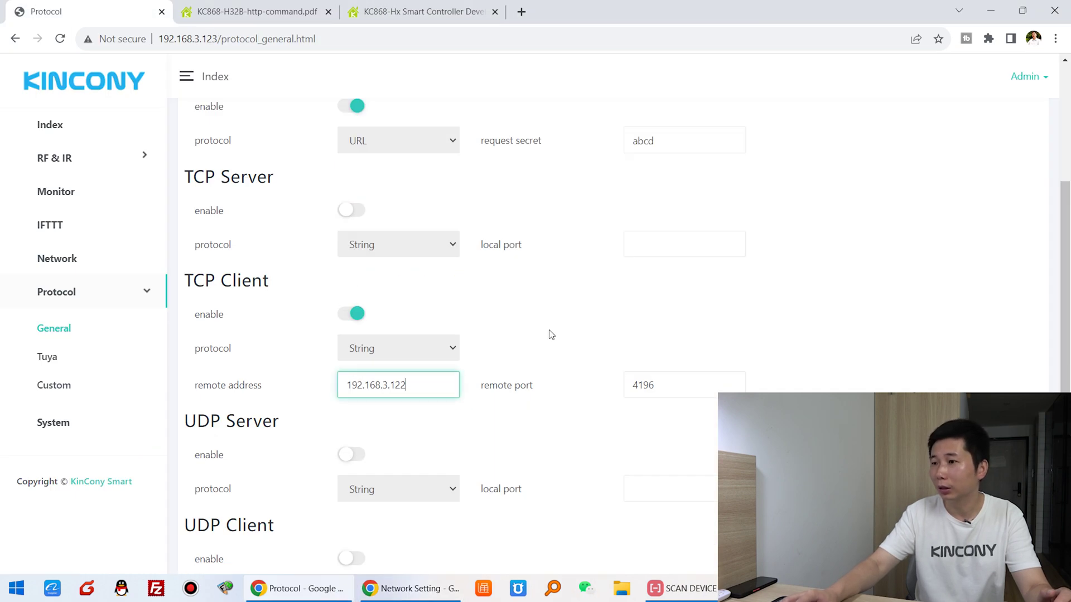
{"action": "left_click", "coordinate": [412, 591]}
{"action": "left_click_drag", "start_coordinate": [670, 109], "coordinate": [858, 22]}
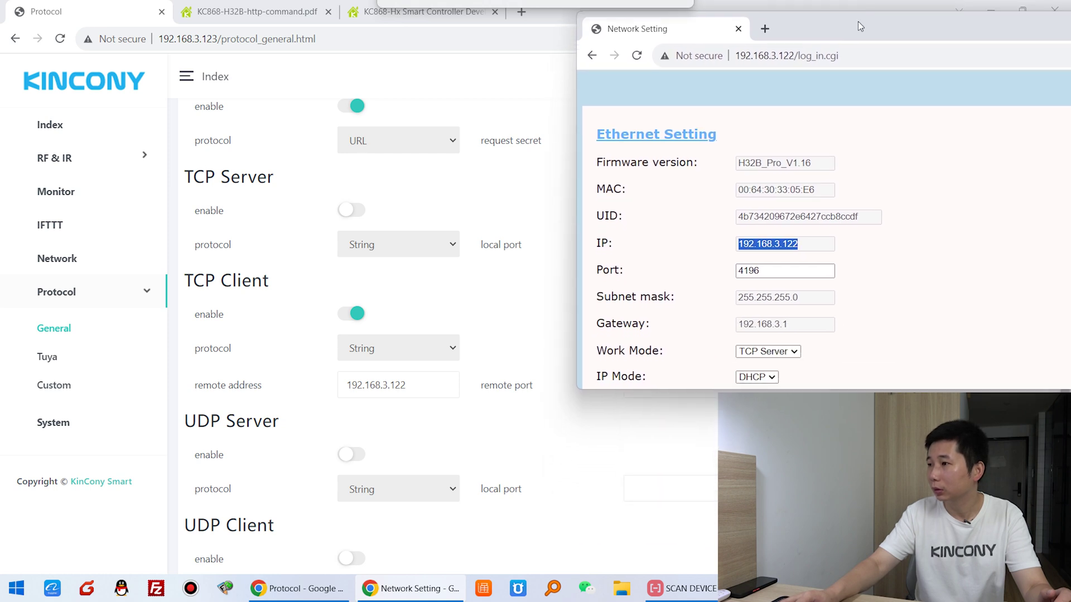
Step: Compare the controller's IP and port in Ethernet Setting with the gateway's TCP Client remote address and port
{"action": "left_click_drag", "start_coordinate": [814, 245], "coordinate": [734, 248]}
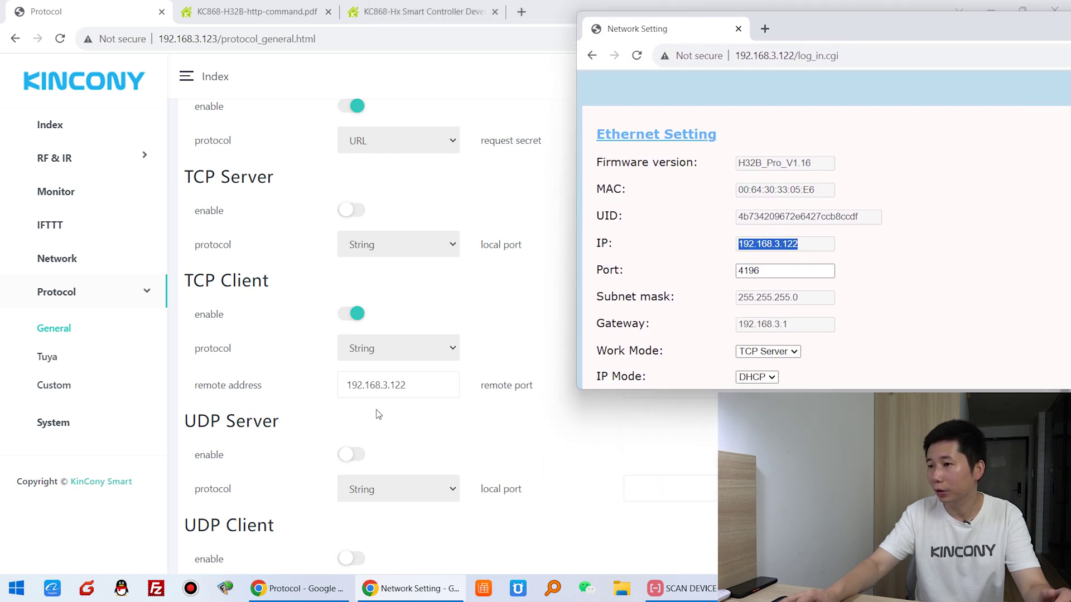
{"action": "left_click_drag", "start_coordinate": [845, 29], "coordinate": [952, 28]}
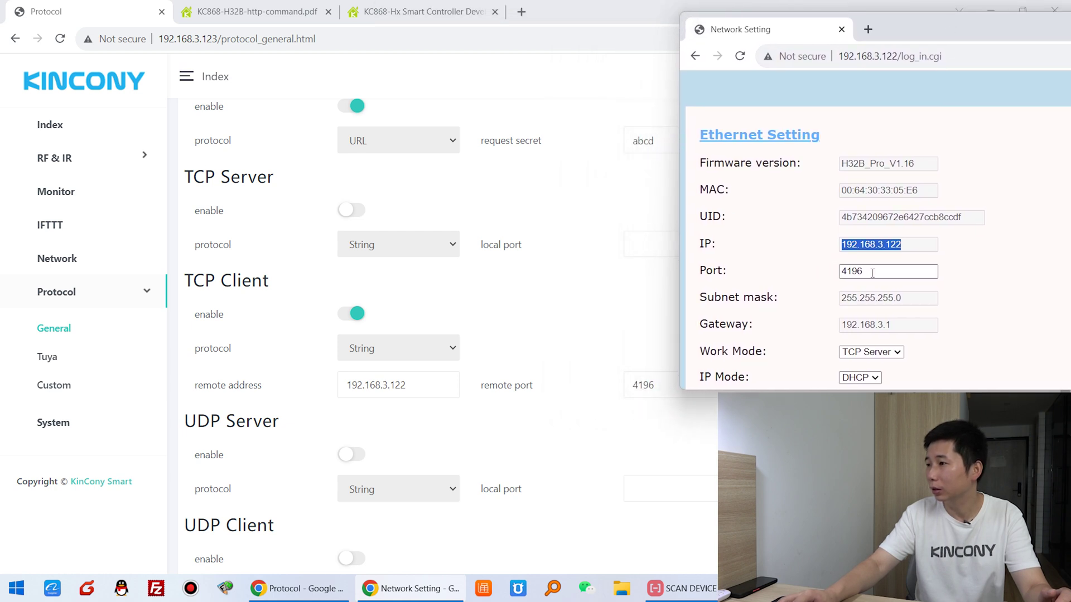
{"action": "left_click_drag", "start_coordinate": [892, 271], "coordinate": [839, 272]}
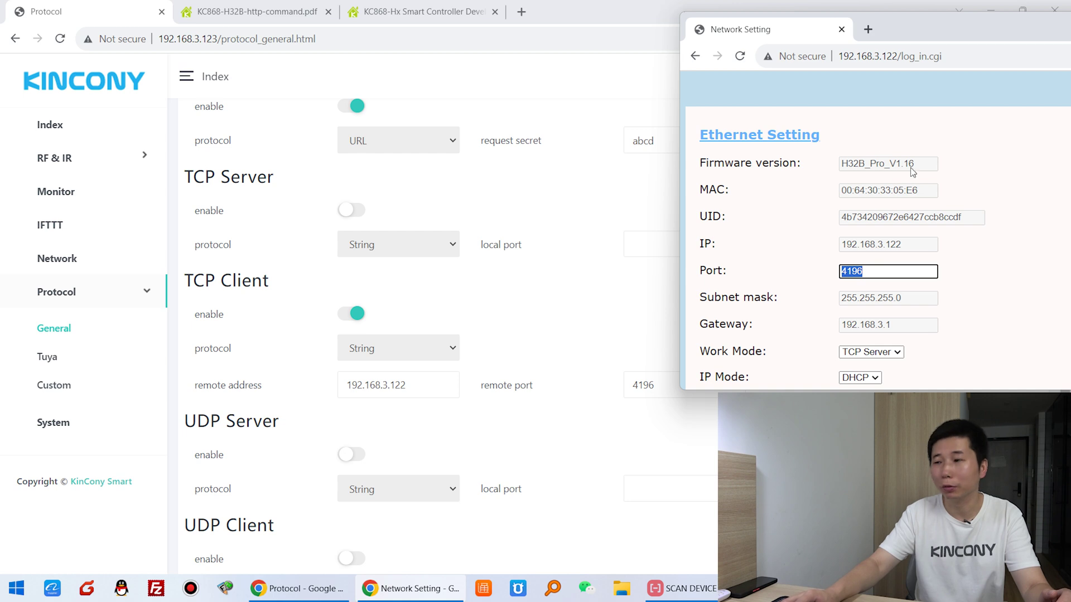
{"action": "double_click", "coordinate": [705, 245]}
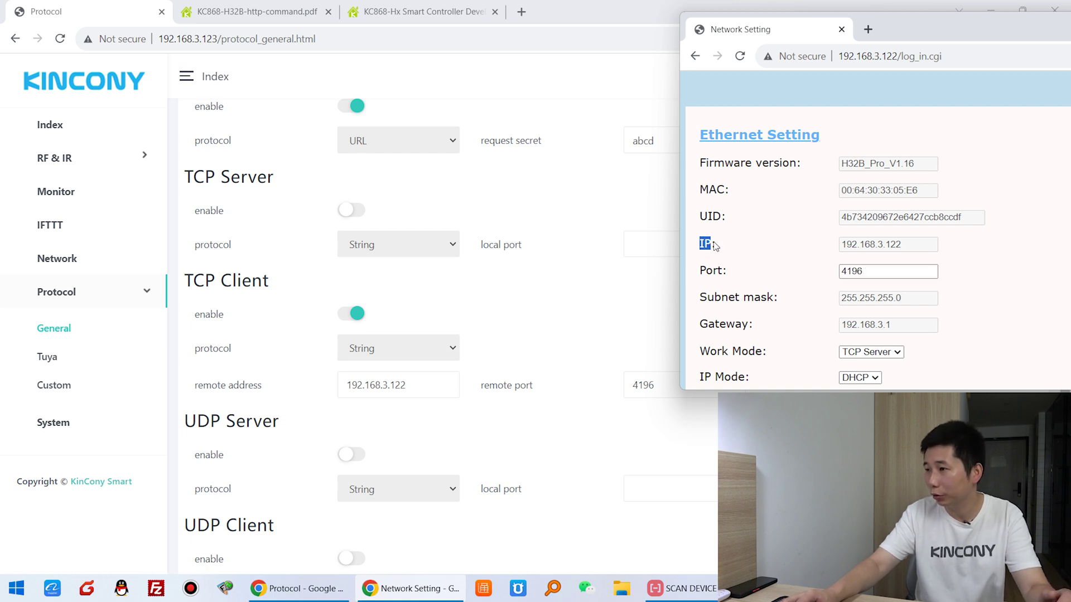
{"action": "left_click_drag", "start_coordinate": [702, 272], "coordinate": [741, 271]}
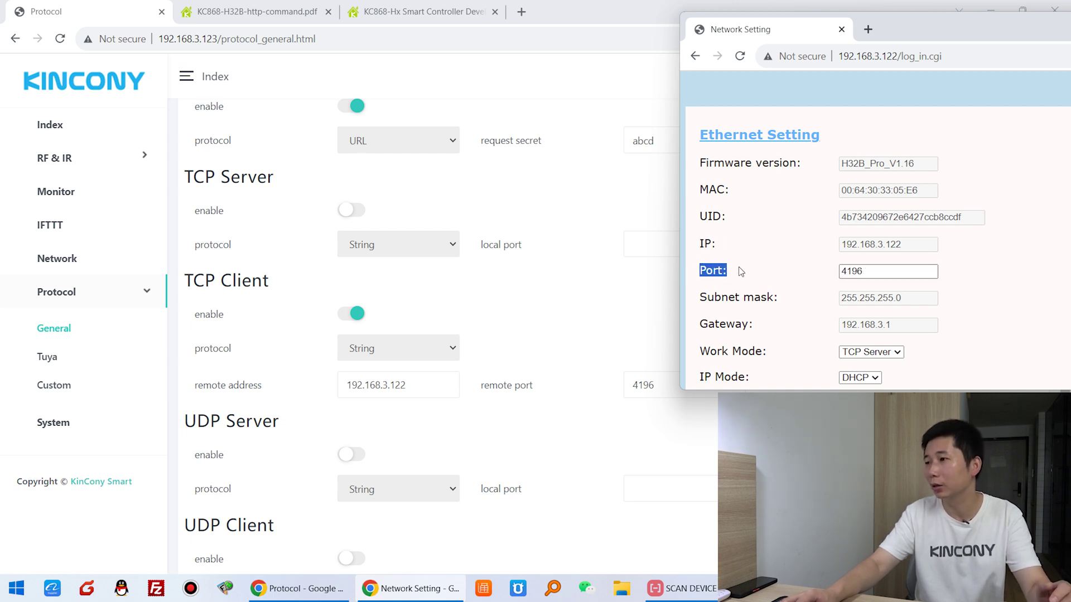
{"action": "left_click", "coordinate": [558, 338]}
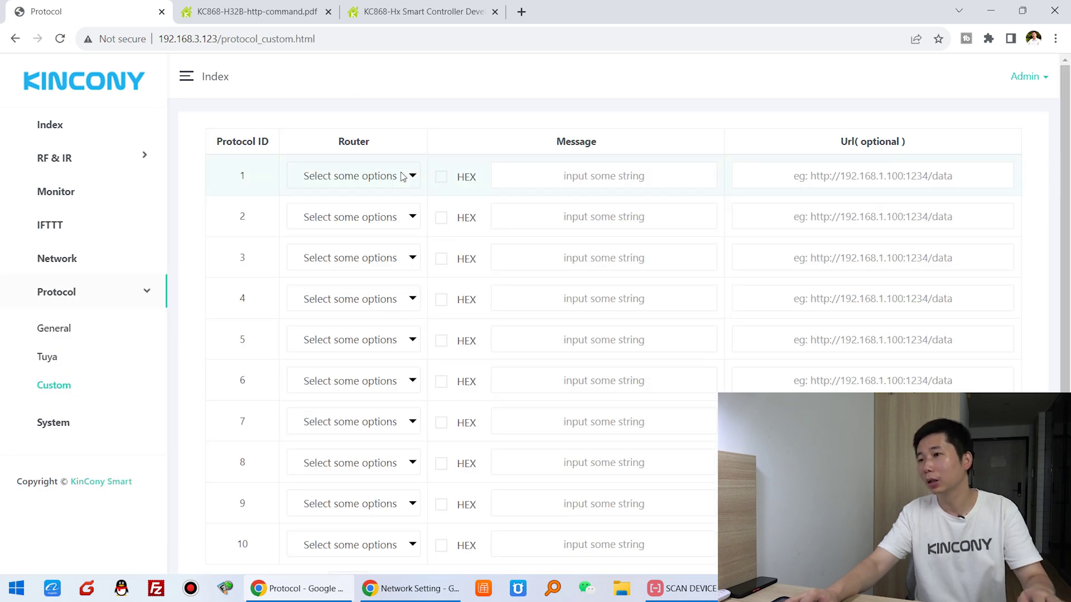
Step: In the custom protocol table, set ID 1's router to TCP Client and message to RELAY-KEY-255,1,1, and save the settings
{"action": "left_click", "coordinate": [403, 177]}
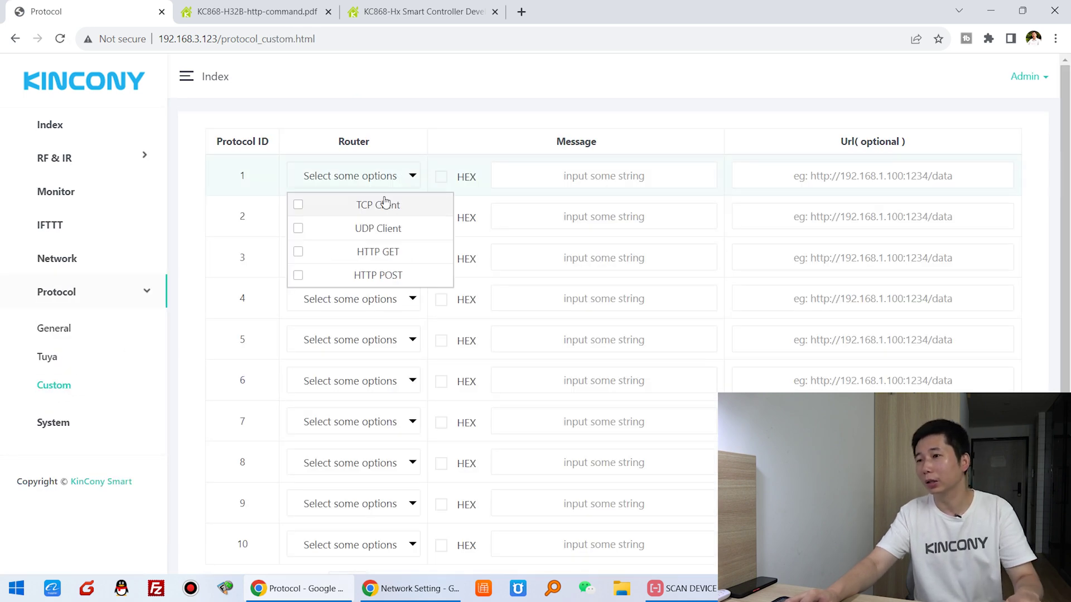
{"action": "left_click", "coordinate": [361, 212]}
{"action": "left_click", "coordinate": [548, 174]}
{"action": "type", "text": "RELAY-KEY-255,1,1"}
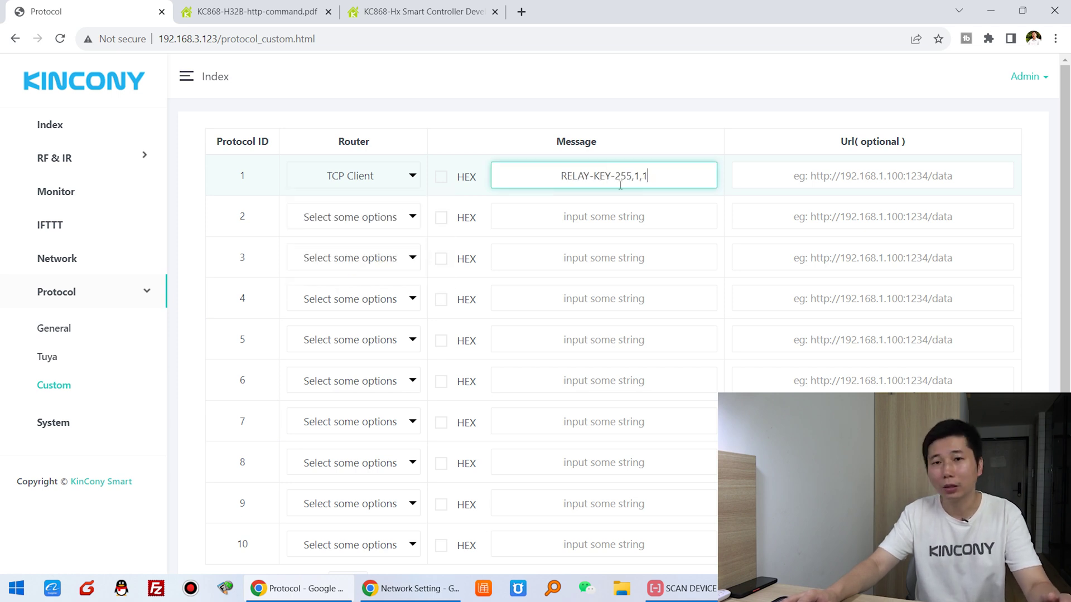
{"action": "scroll", "coordinate": [620, 185], "scroll_direction": "down", "scroll_amount": 1}
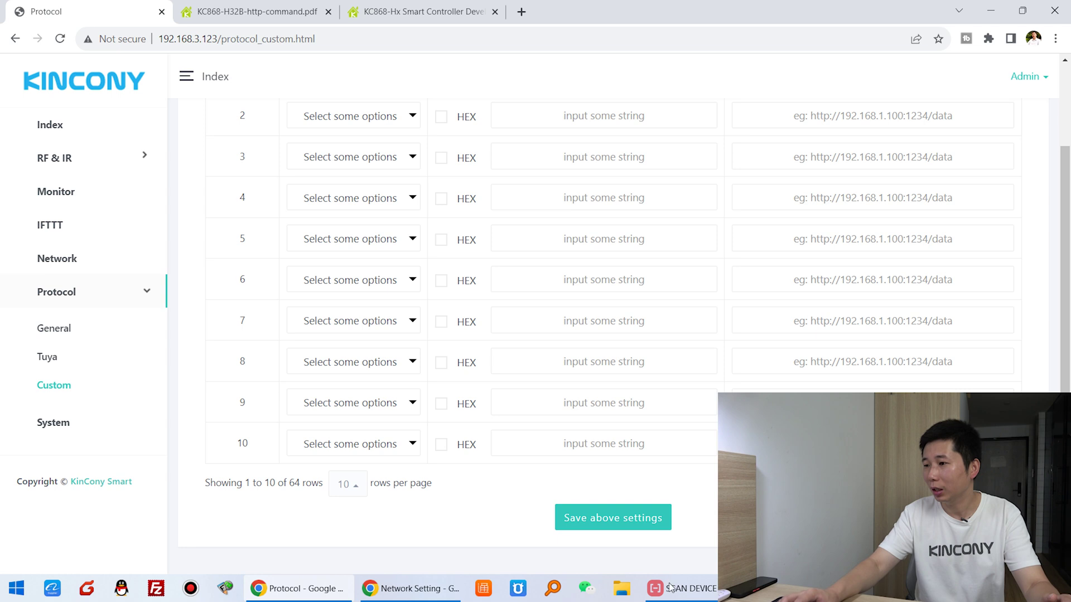
{"action": "left_click", "coordinate": [622, 518]}
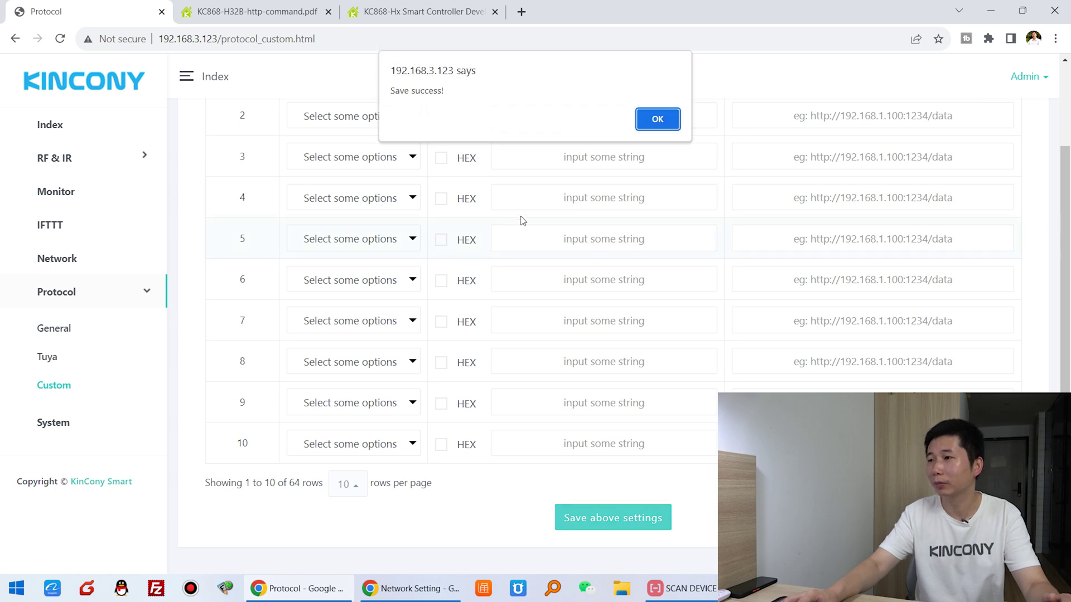
{"action": "left_click", "coordinate": [658, 118]}
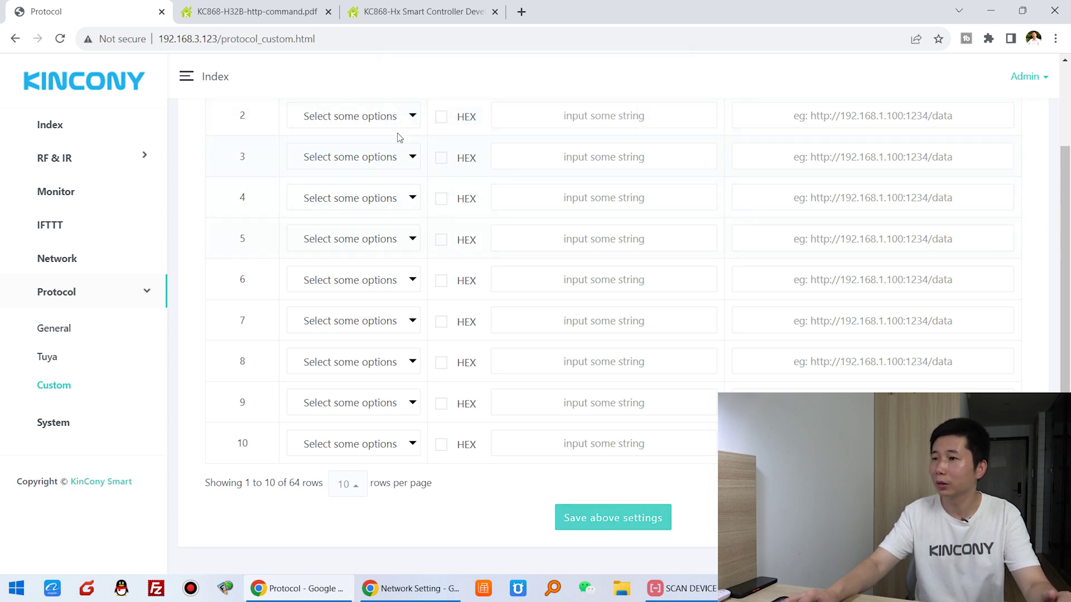
{"action": "scroll", "coordinate": [369, 171], "scroll_direction": "up", "scroll_amount": 1}
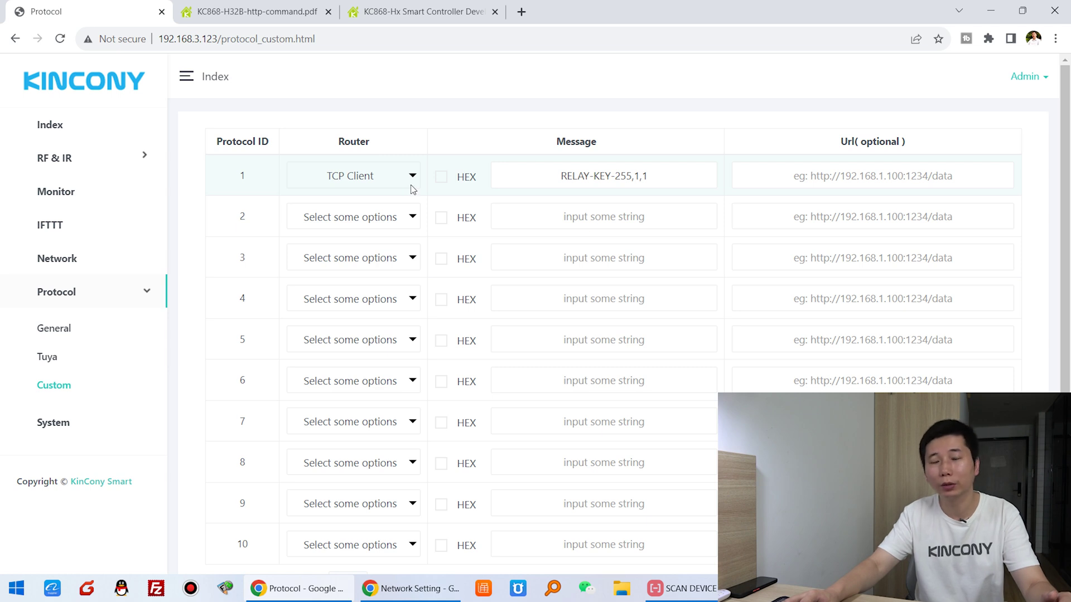
Step: Open IFTTT rule 1 for editing, name it toggle-1 and enable it
{"action": "left_click", "coordinate": [58, 229]}
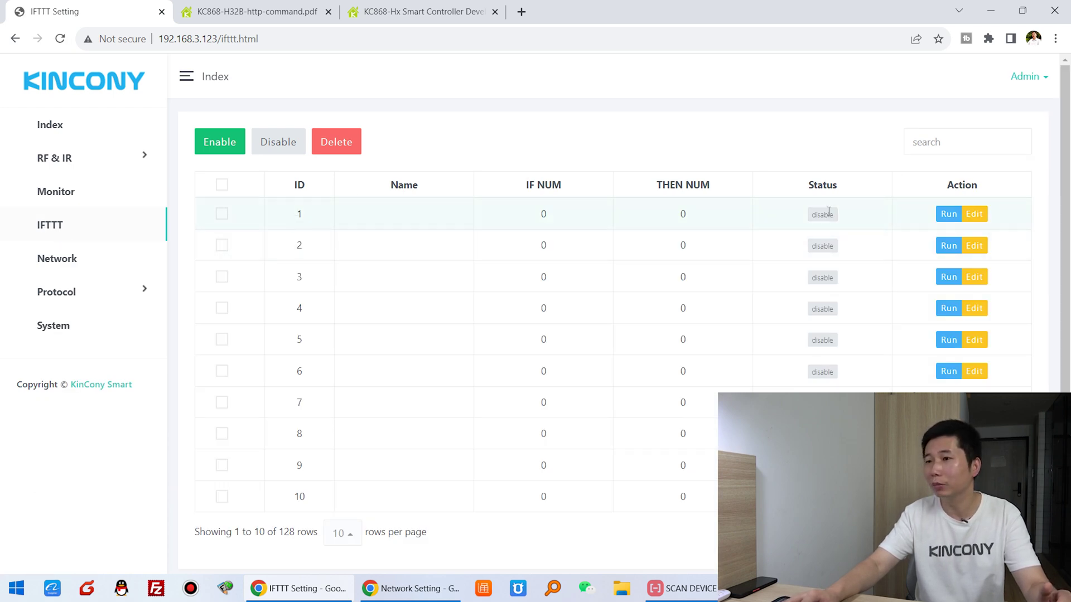
{"action": "left_click", "coordinate": [970, 216]}
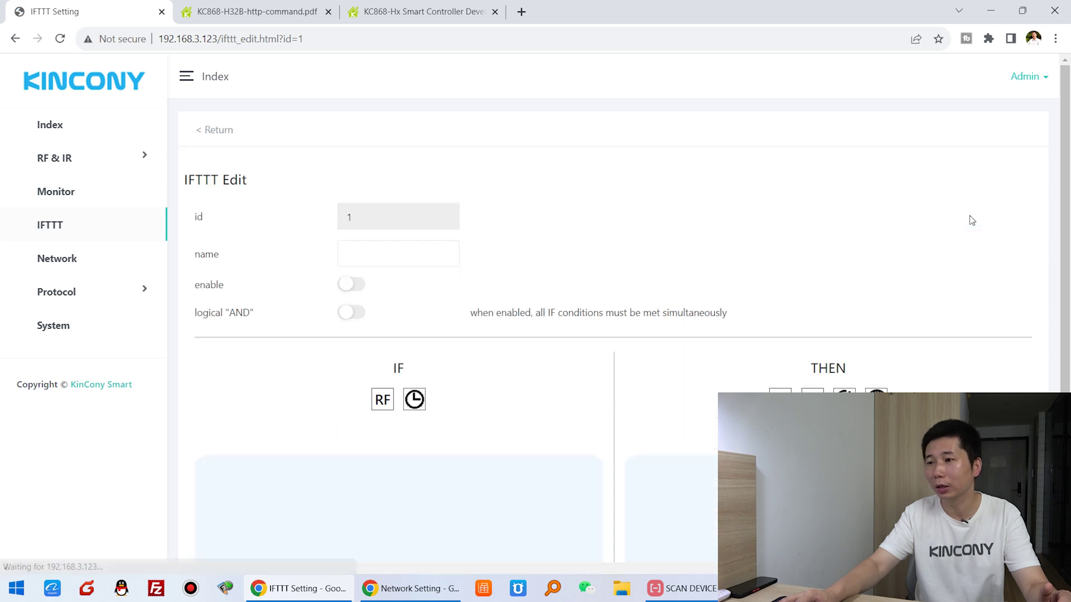
{"action": "left_click", "coordinate": [376, 254]}
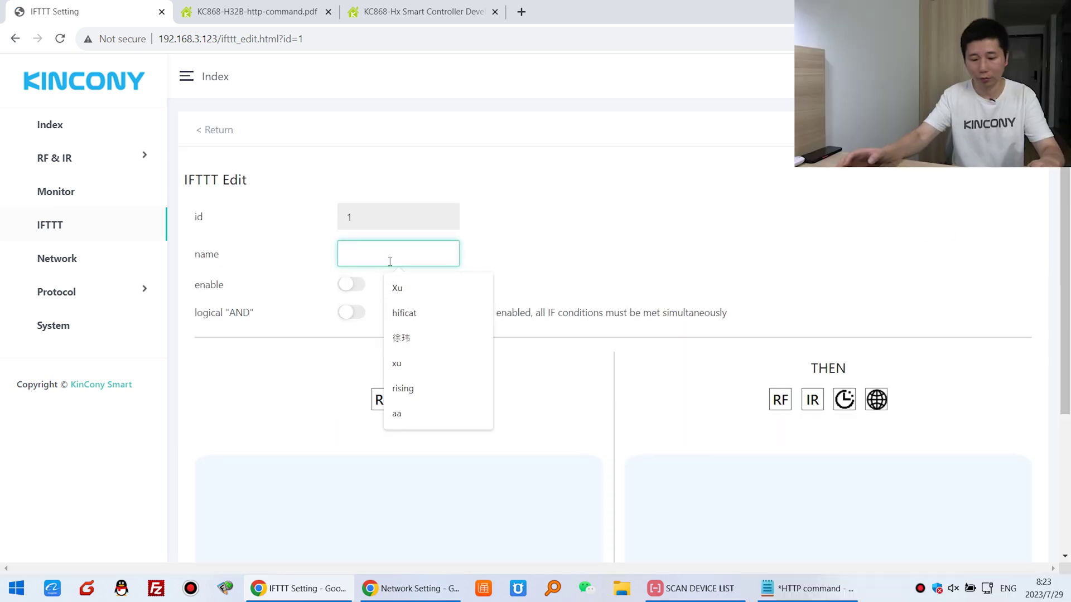
{"action": "type", "text": "to"}
{"action": "left_click", "coordinate": [438, 293]}
{"action": "left_click", "coordinate": [475, 261]}
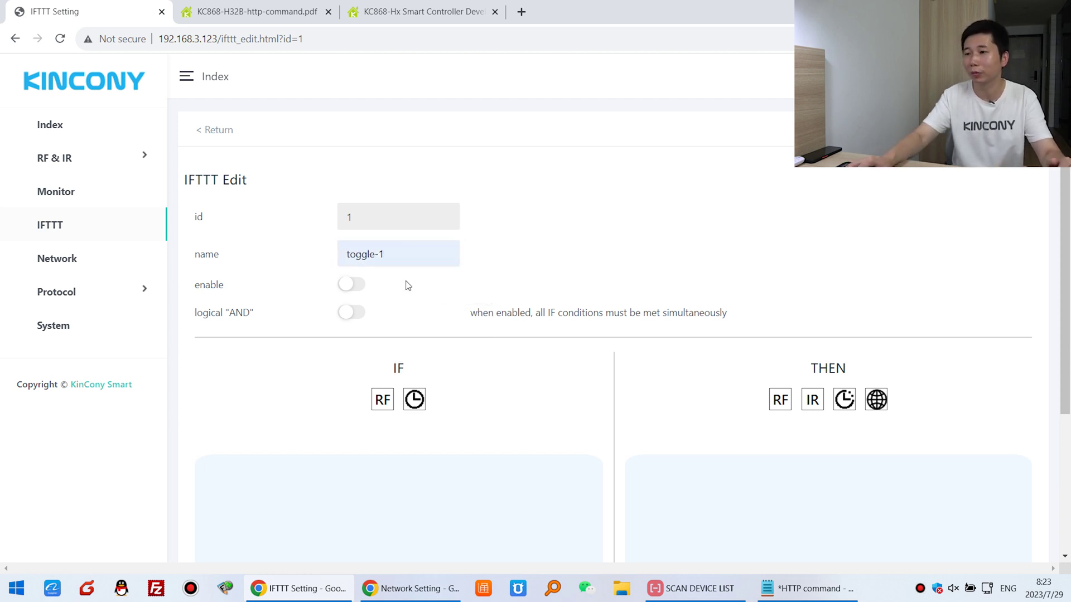
{"action": "scroll", "coordinate": [409, 296], "scroll_direction": "down", "scroll_amount": 3}
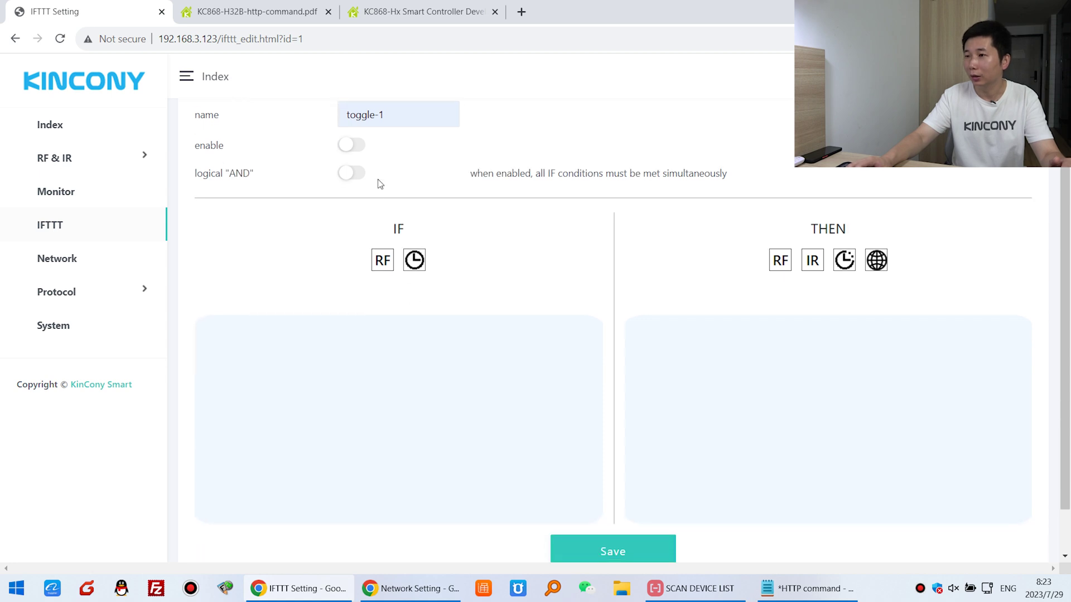
{"action": "left_click", "coordinate": [353, 148]}
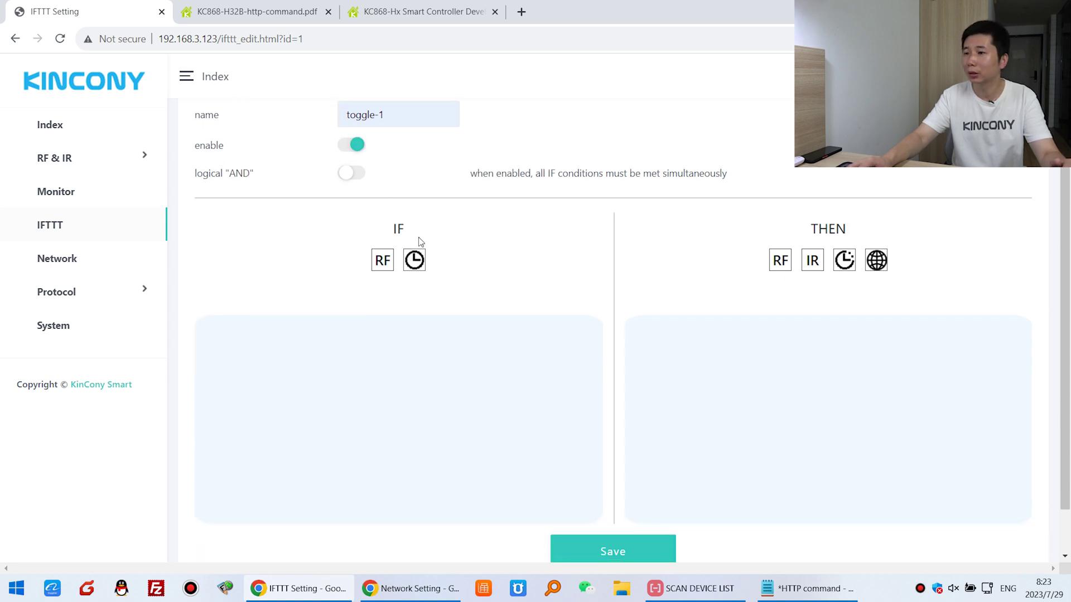
Step: Add RF channel RF1 as the IF condition of the toggle-1 rule
{"action": "left_click", "coordinate": [385, 261]}
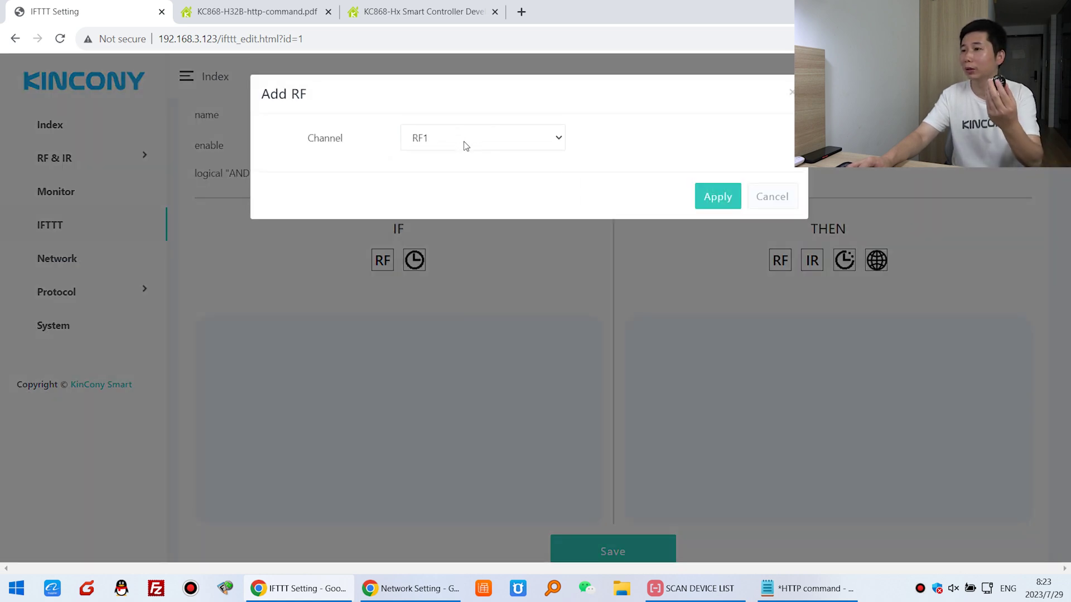
{"action": "left_click", "coordinate": [466, 146]}
{"action": "left_click", "coordinate": [439, 164]}
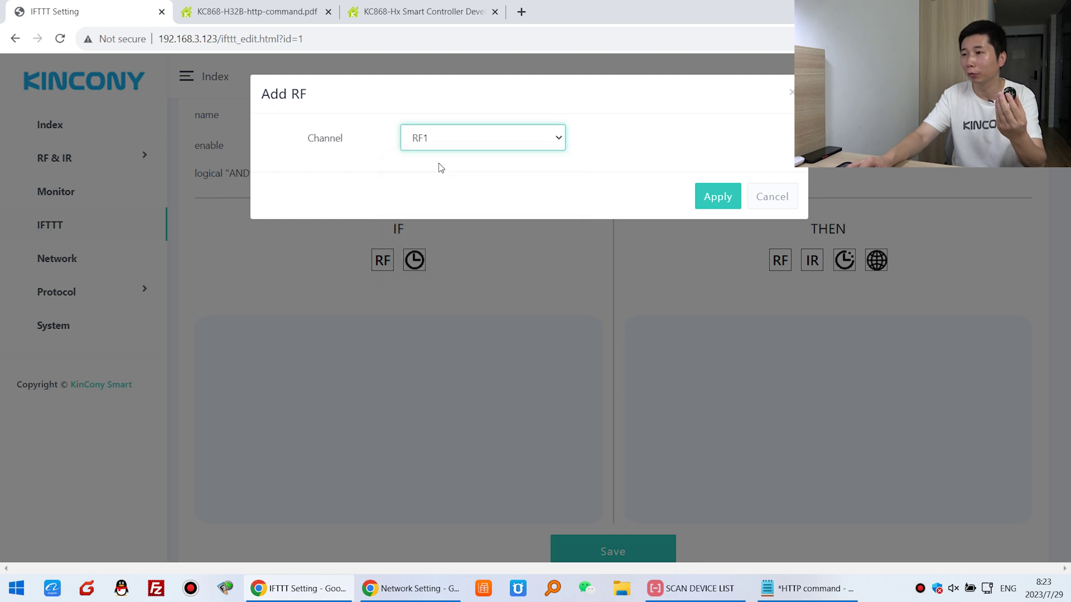
{"action": "left_click", "coordinate": [724, 196]}
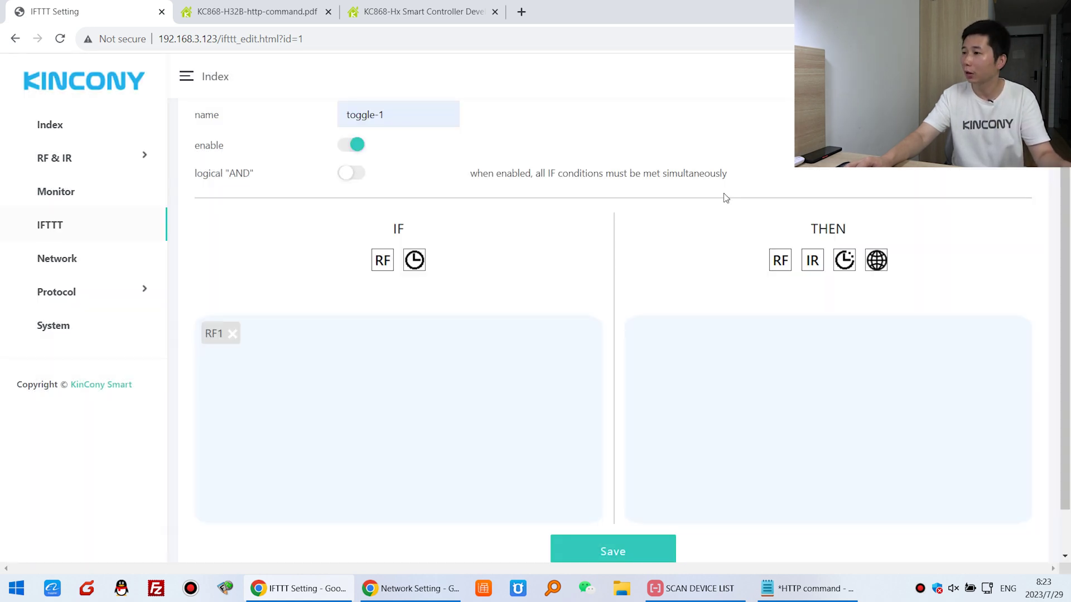
Step: Add Custom Protocol1 as the THEN action of the toggle-1 rule and save the rule
{"action": "left_click", "coordinate": [879, 261]}
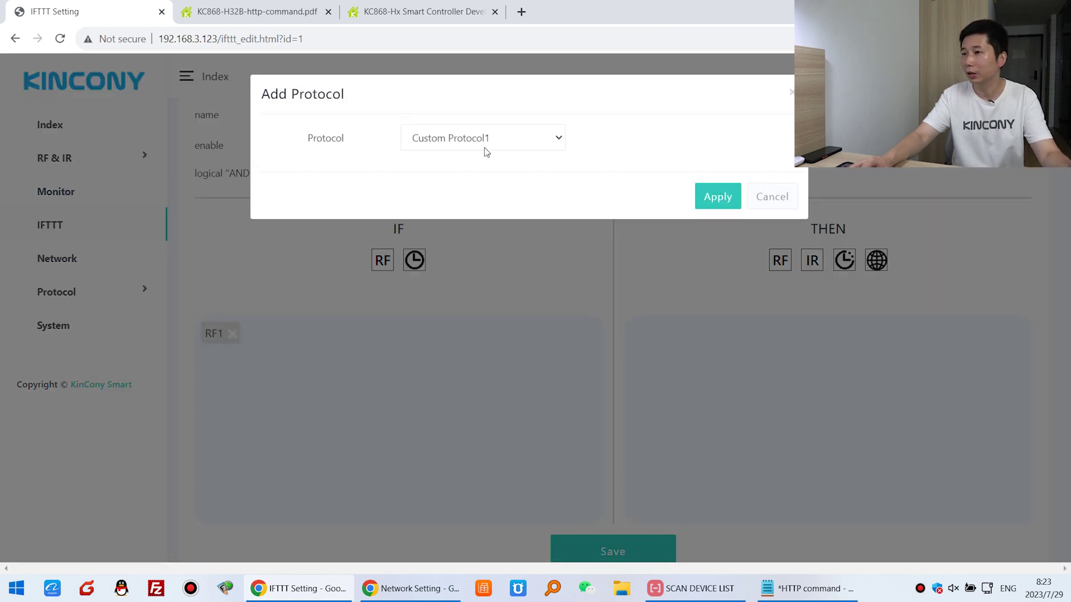
{"action": "left_click", "coordinate": [504, 143]}
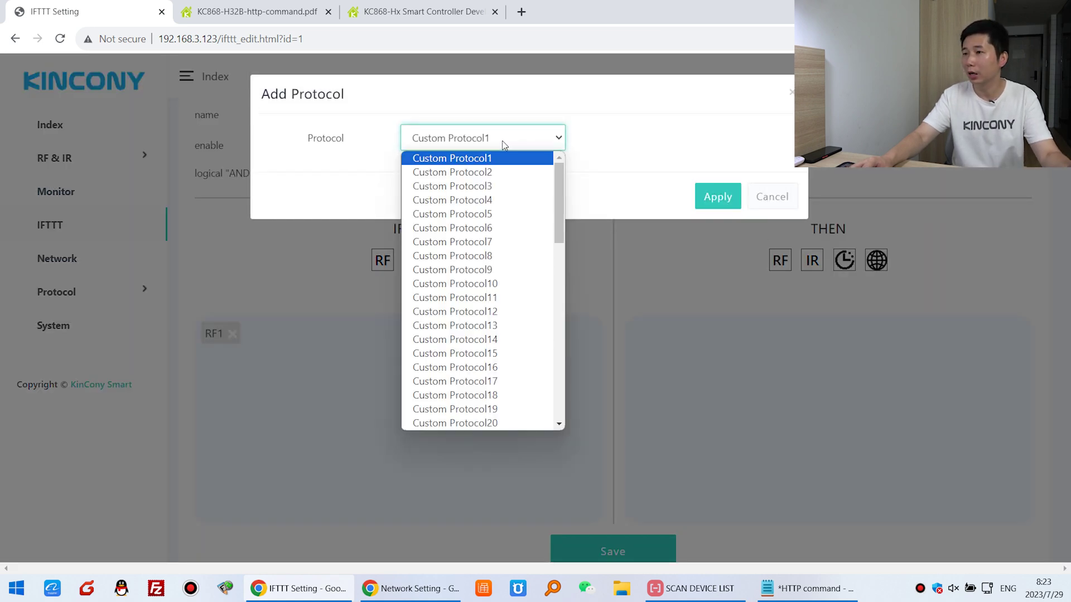
{"action": "left_click", "coordinate": [470, 160]}
{"action": "left_click", "coordinate": [717, 196]}
{"action": "scroll", "coordinate": [725, 240], "scroll_direction": "down", "scroll_amount": 1}
{"action": "left_click", "coordinate": [652, 498]}
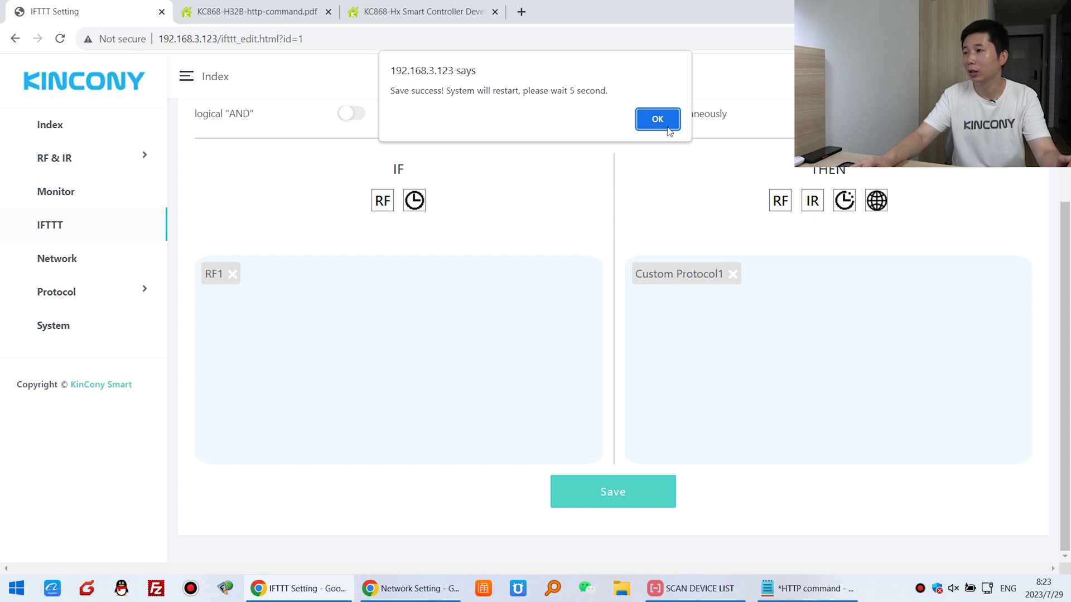
{"action": "left_click", "coordinate": [658, 119]}
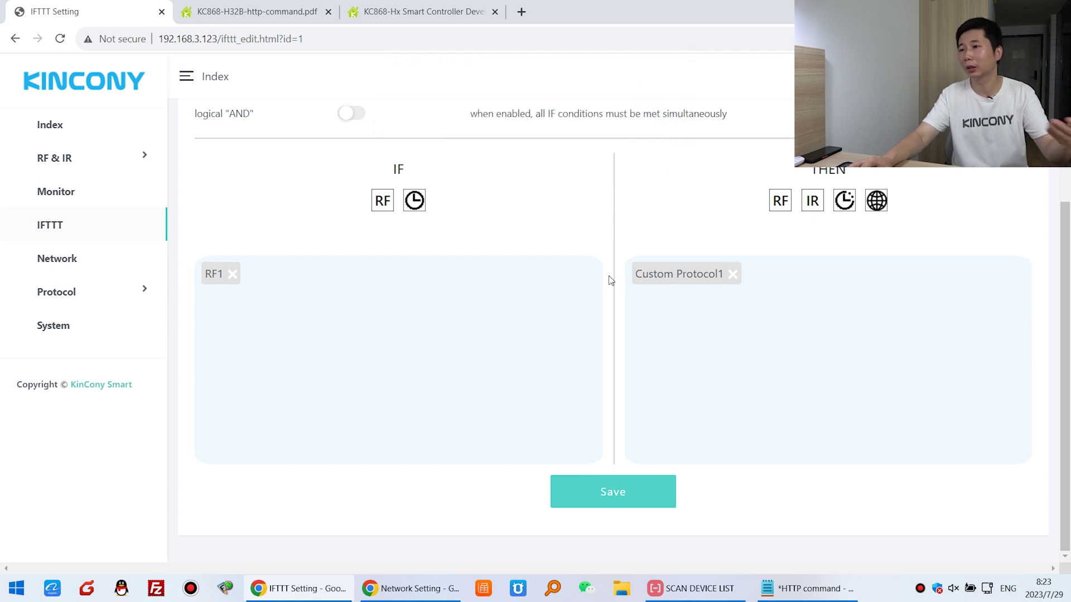
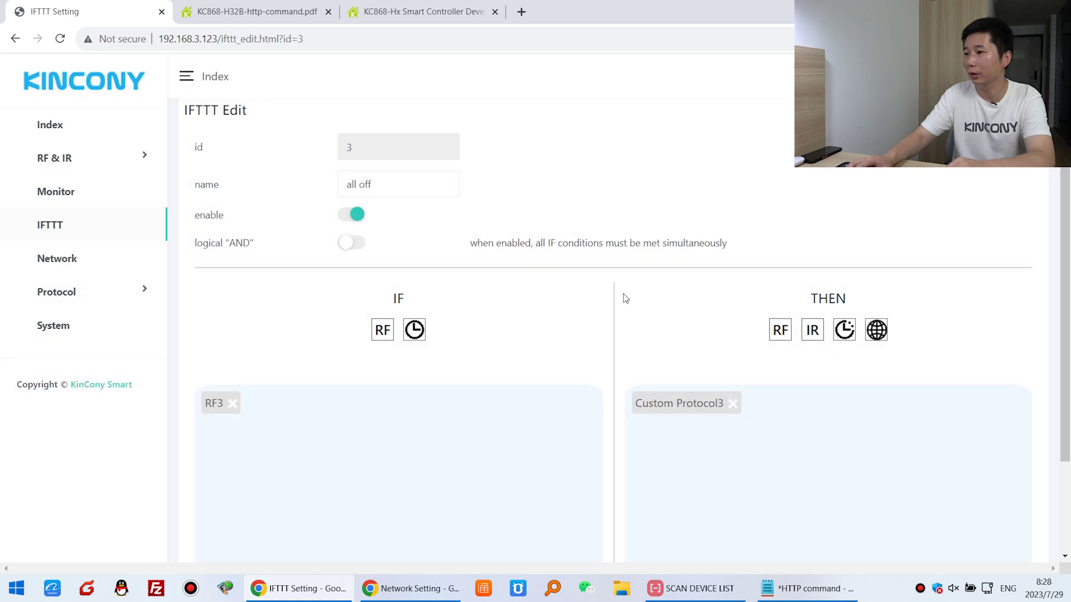
{"action": "scroll", "coordinate": [621, 298], "scroll_direction": "down", "scroll_amount": 2}
{"action": "scroll", "coordinate": [613, 447], "scroll_direction": "up", "scroll_amount": 2}
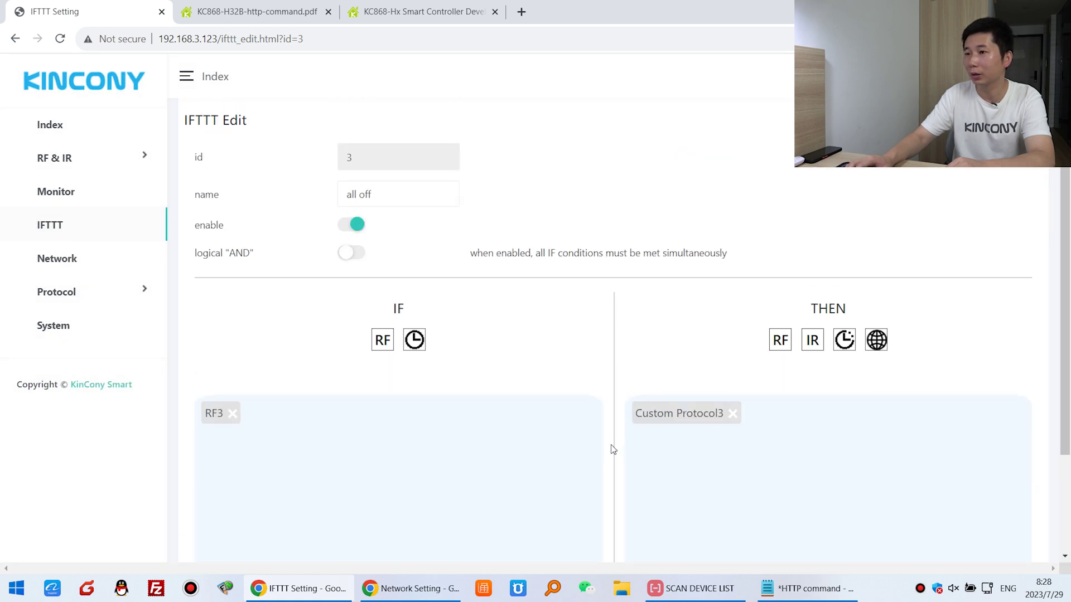
Step: Save the all off rule that links RF3 to Custom Protocol3 and acknowledge the restart notice
{"action": "scroll", "coordinate": [624, 474], "scroll_direction": "down", "scroll_amount": 2}
{"action": "left_click", "coordinate": [634, 494]}
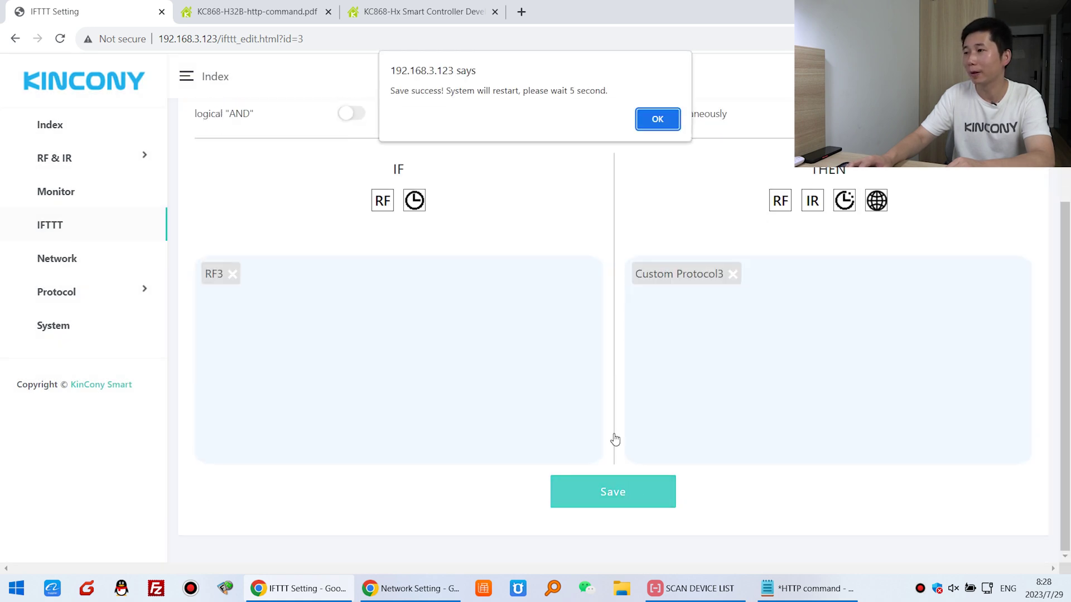
{"action": "left_click", "coordinate": [658, 119]}
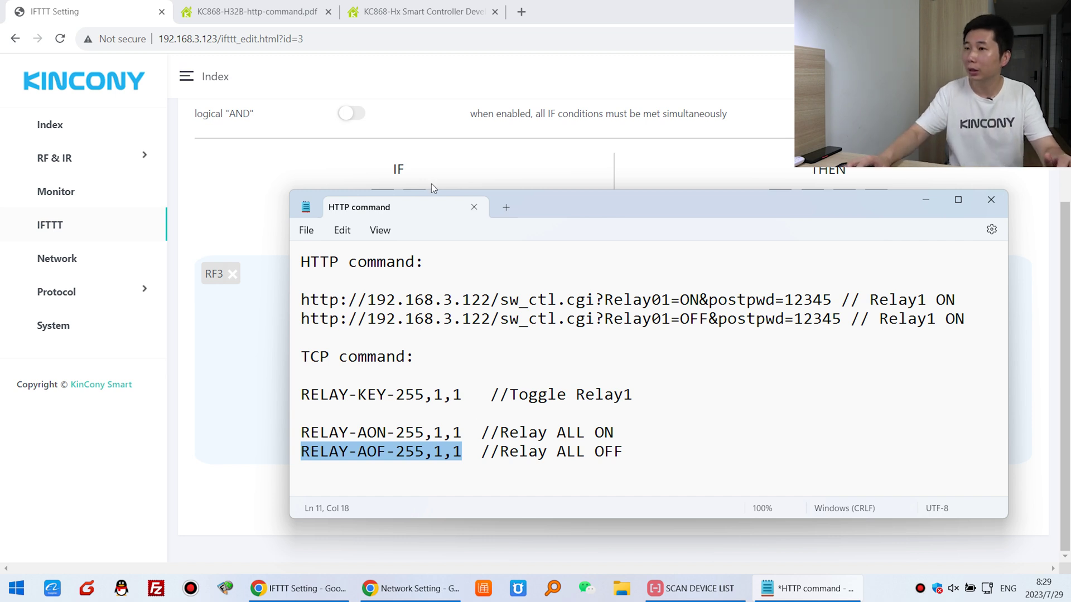
Step: In the RF settings, learn another wireless button on RF ID 4
{"action": "left_click", "coordinate": [93, 162]}
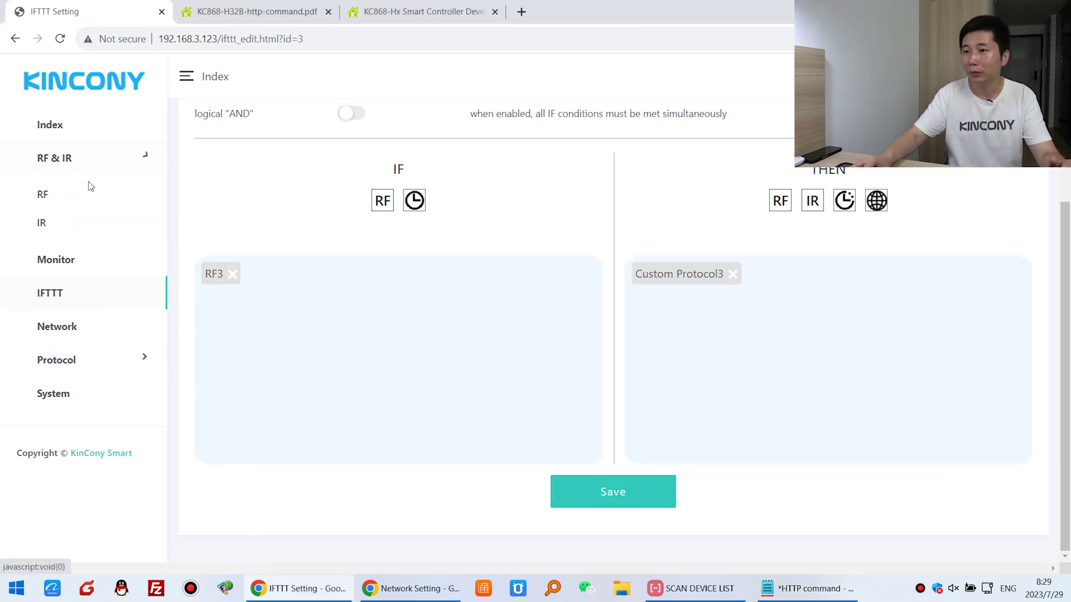
{"action": "left_click", "coordinate": [50, 198]}
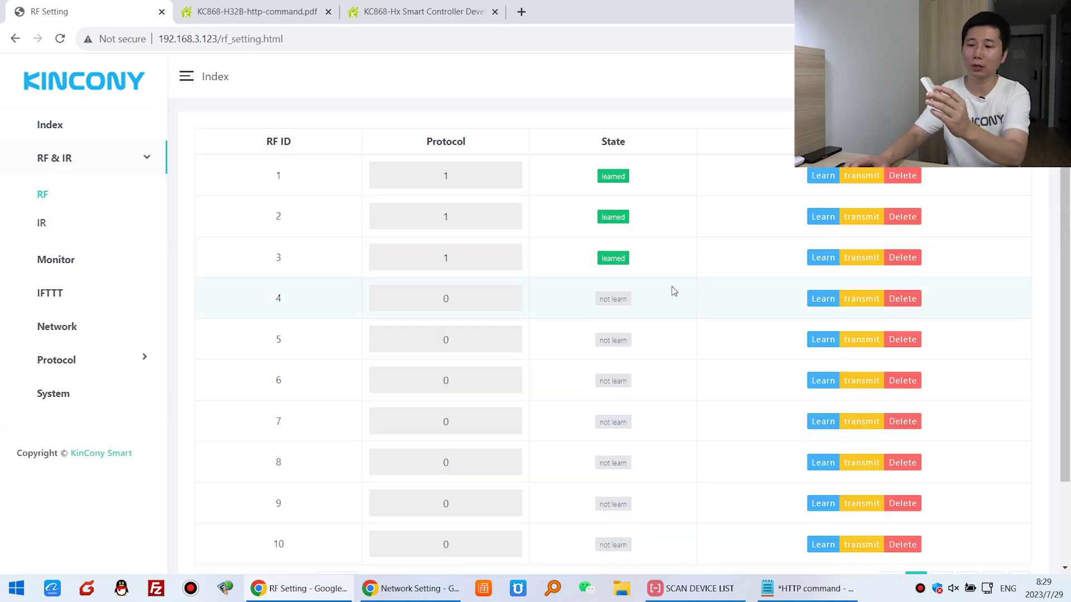
{"action": "left_click", "coordinate": [823, 300]}
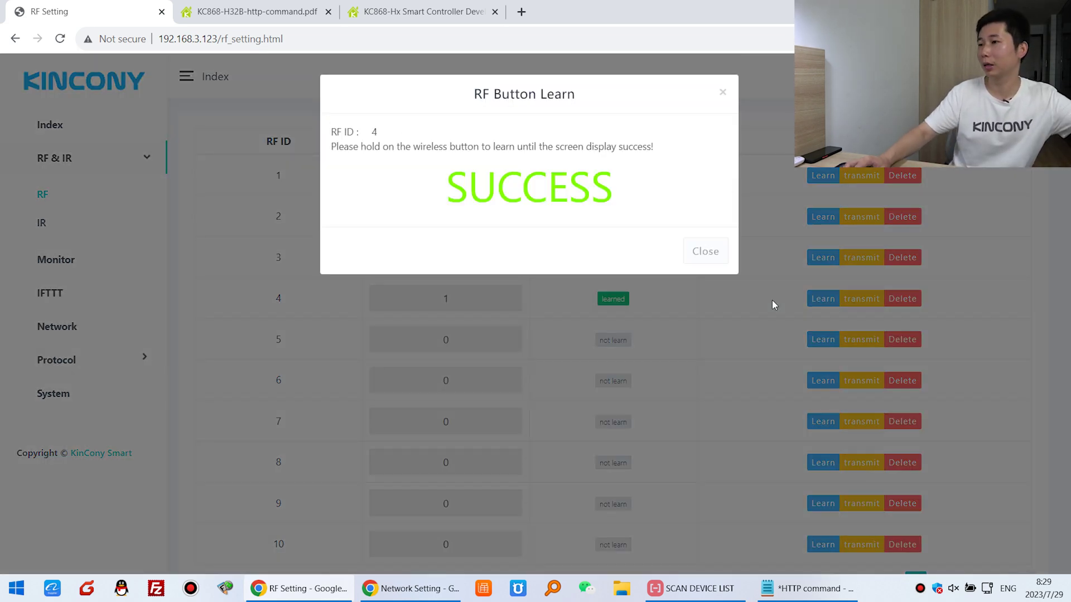
{"action": "left_click", "coordinate": [713, 252]}
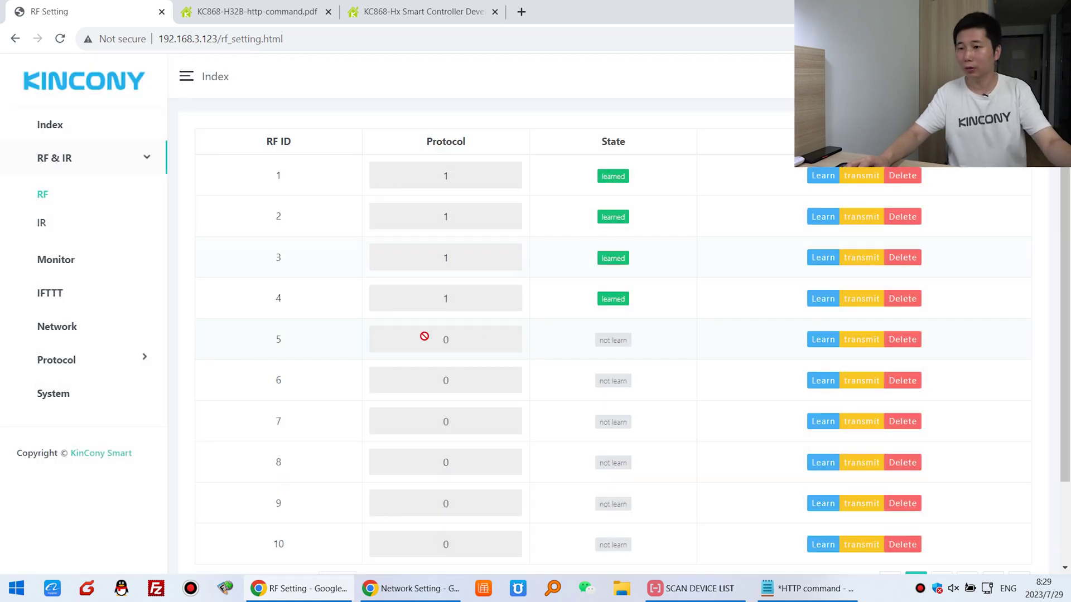
Step: Open the custom protocol table and highlight the Relay1 ON URL in the HTTP command notes
{"action": "left_click", "coordinate": [91, 360]}
{"action": "left_click", "coordinate": [65, 389]}
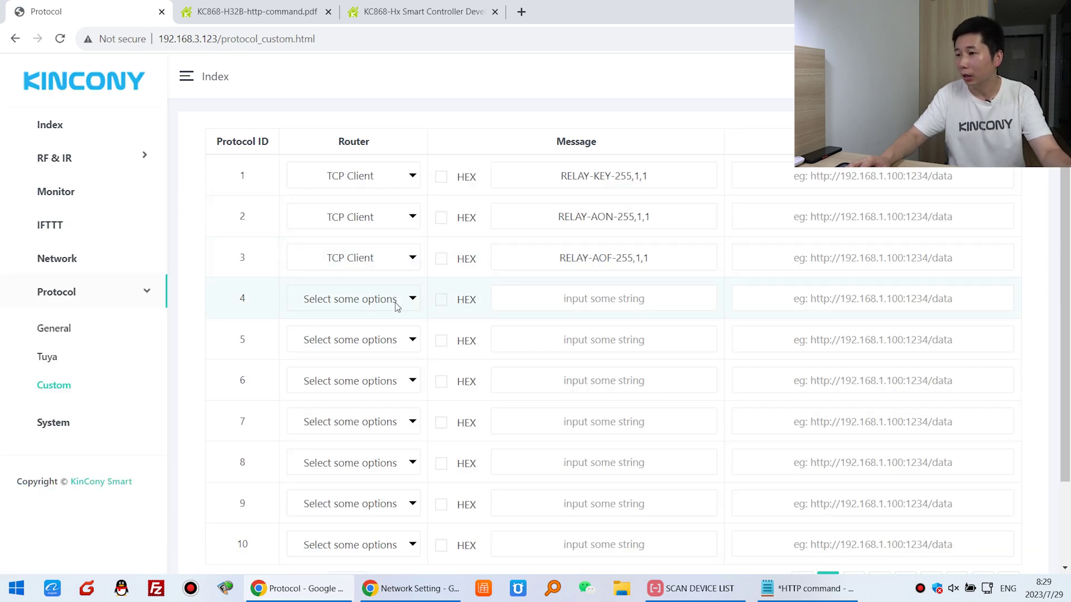
{"action": "left_click", "coordinate": [806, 590]}
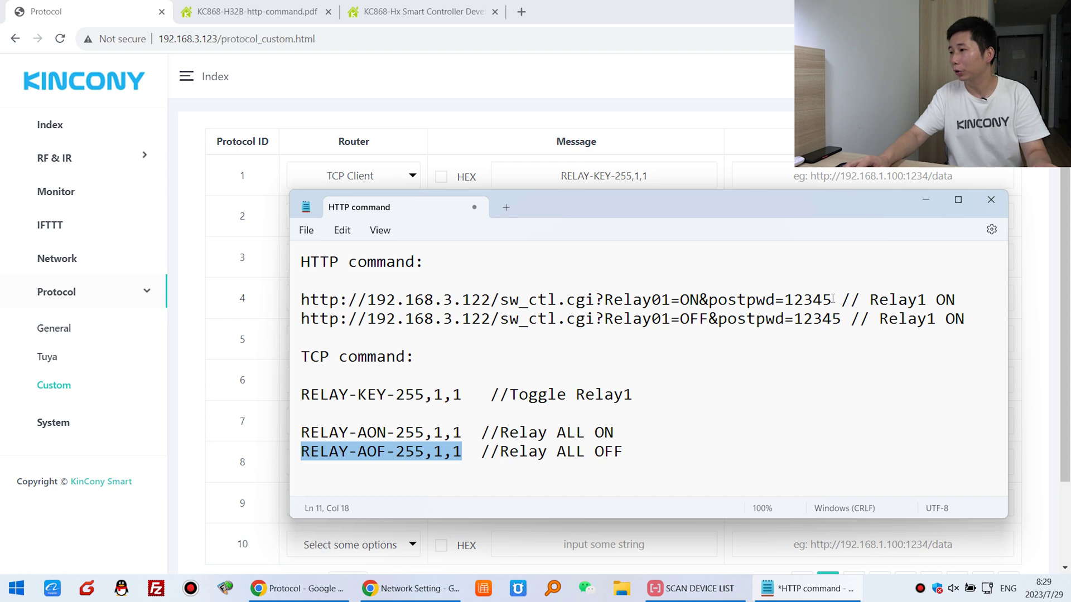
{"action": "left_click_drag", "start_coordinate": [833, 299], "coordinate": [295, 304]}
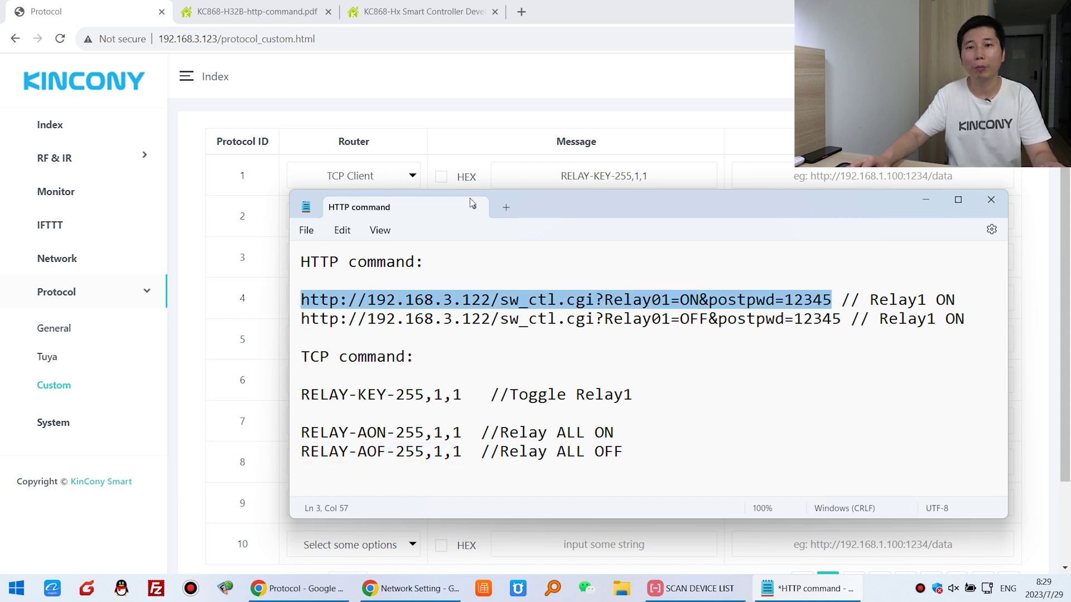
Step: Examine the relay number, ON/OFF state and postpwd parameters of the HTTP commands in the notes and the H32B command documentation
{"action": "left_click", "coordinate": [258, 8]}
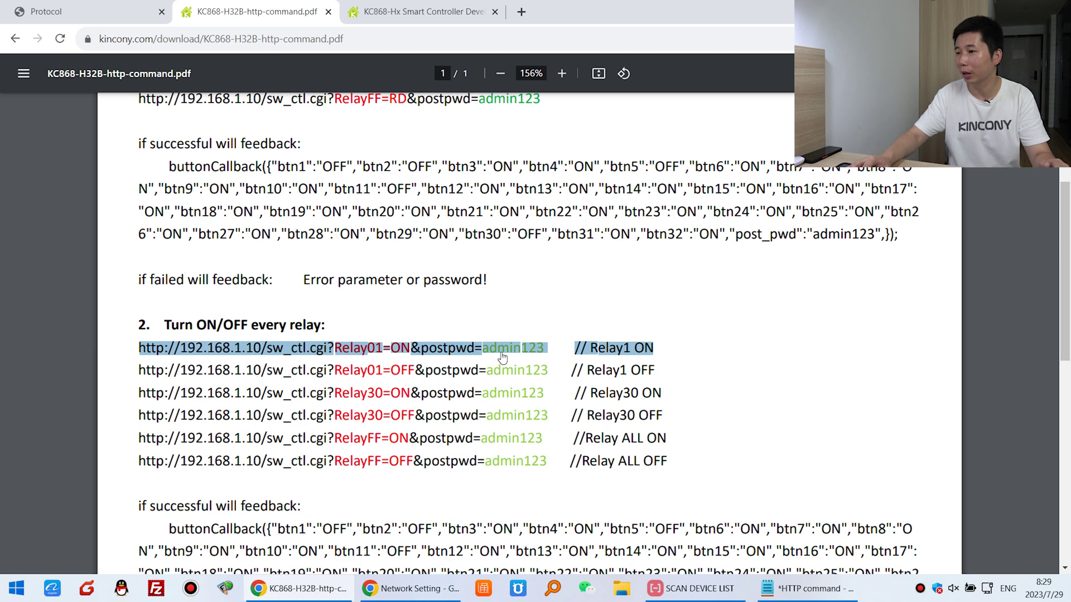
{"action": "left_click", "coordinate": [805, 589]}
{"action": "key", "text": "Up"}
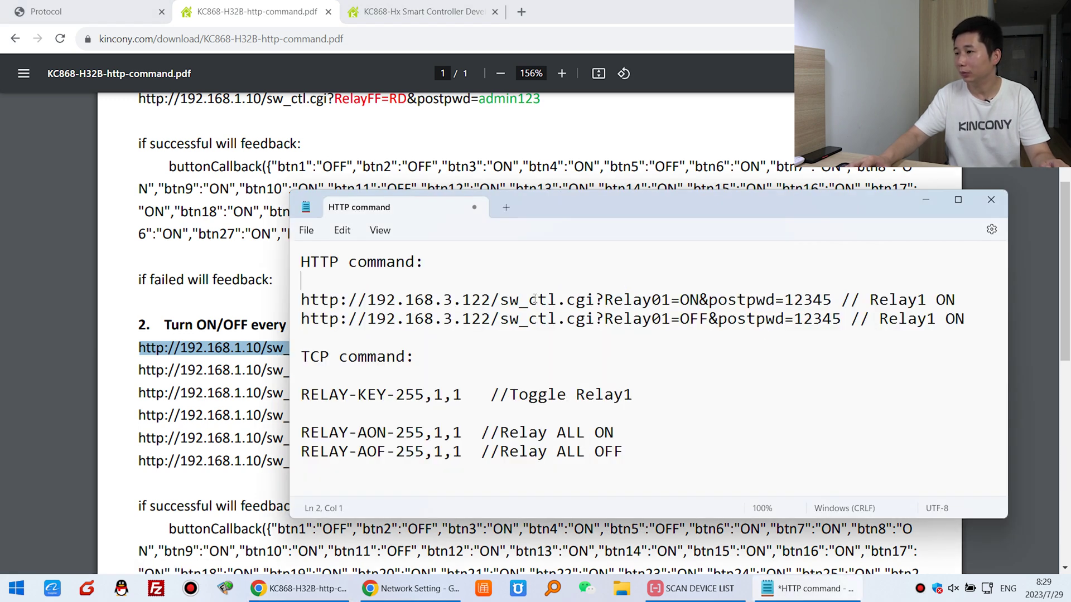
{"action": "left_click_drag", "start_coordinate": [619, 299], "coordinate": [664, 298]}
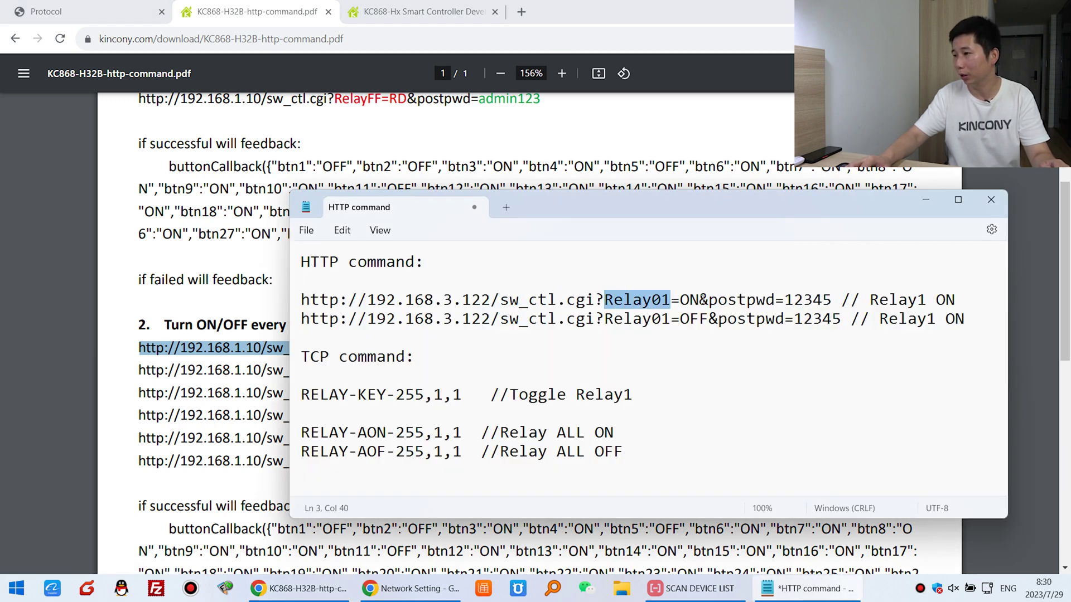
{"action": "left_click", "coordinate": [699, 300]}
{"action": "double_click", "coordinate": [609, 319]}
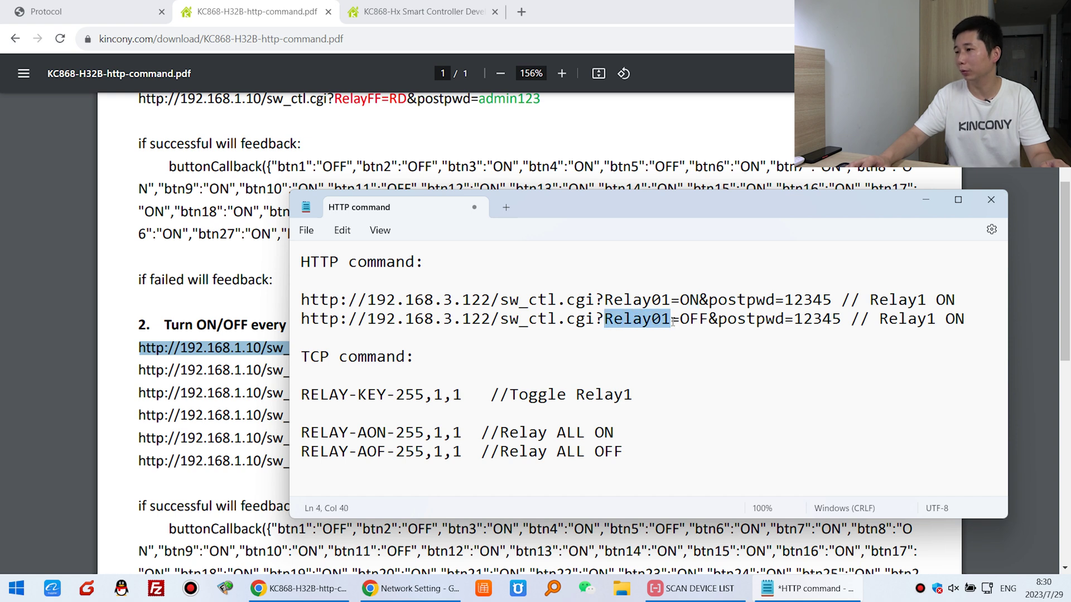
{"action": "left_click_drag", "start_coordinate": [670, 319], "coordinate": [708, 319]}
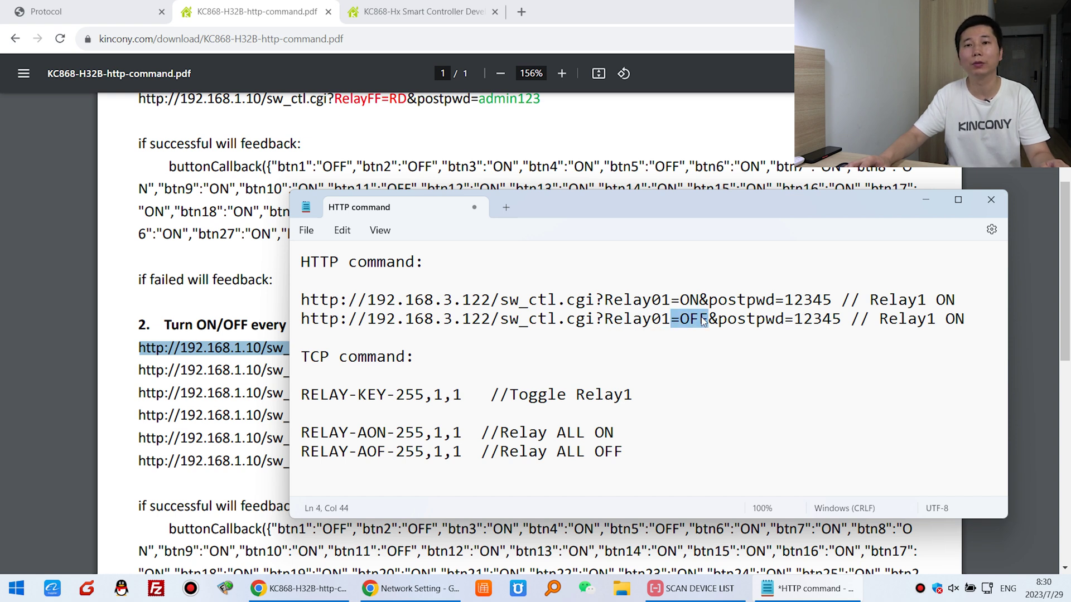
{"action": "left_click_drag", "start_coordinate": [709, 300], "coordinate": [775, 300]}
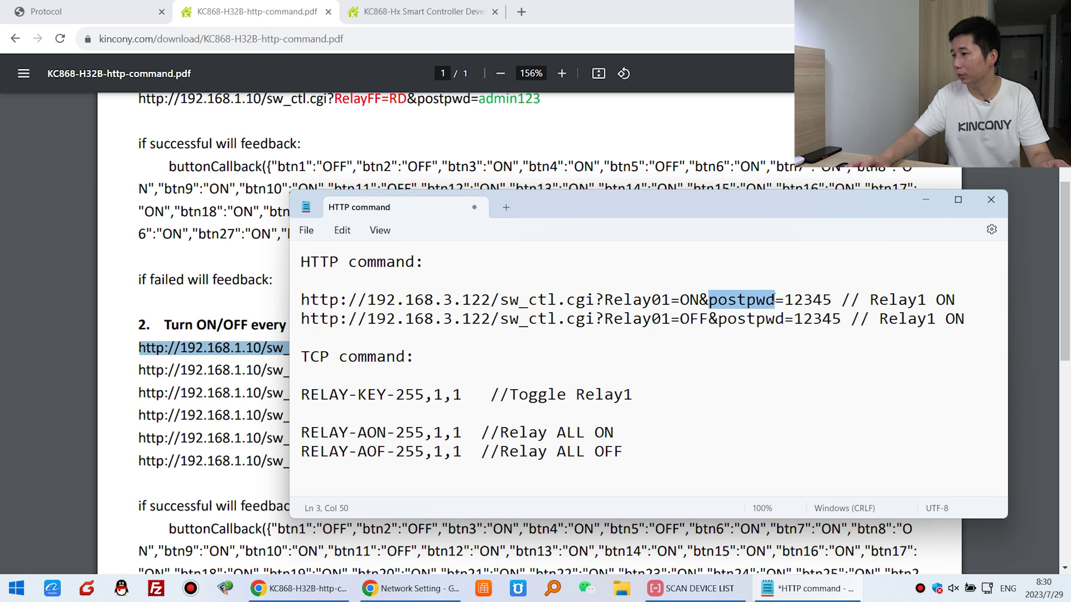
{"action": "left_click", "coordinate": [399, 8]}
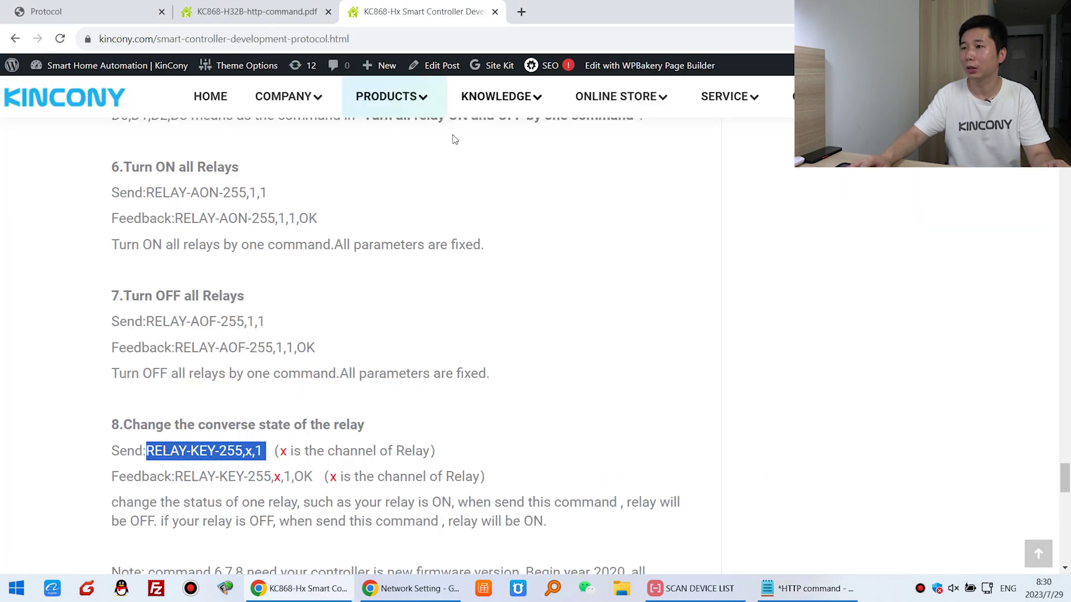
{"action": "left_click", "coordinate": [264, 7]}
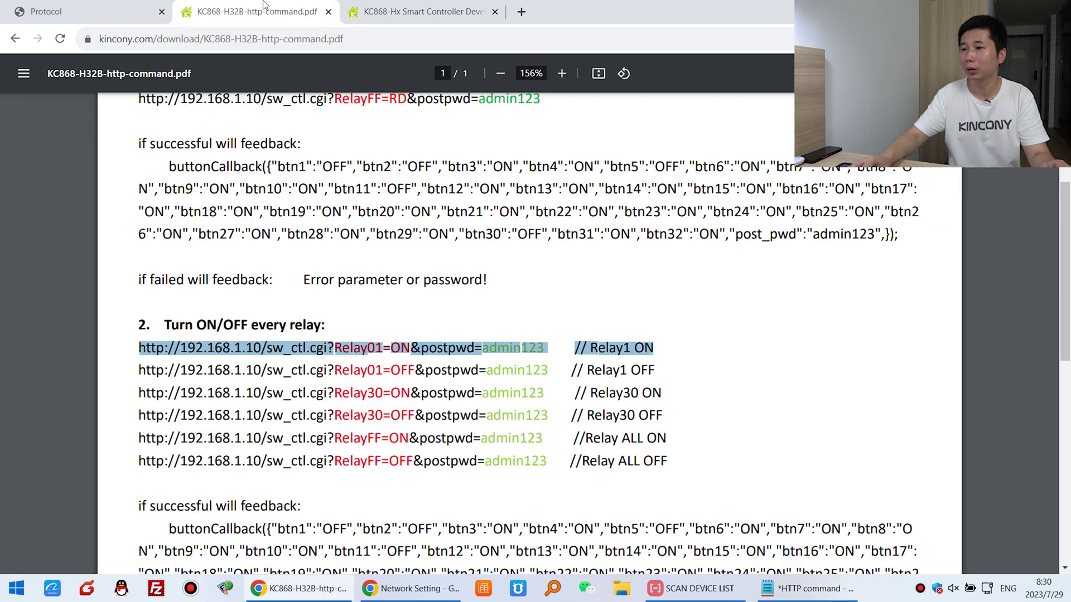
{"action": "left_click", "coordinate": [67, 10]}
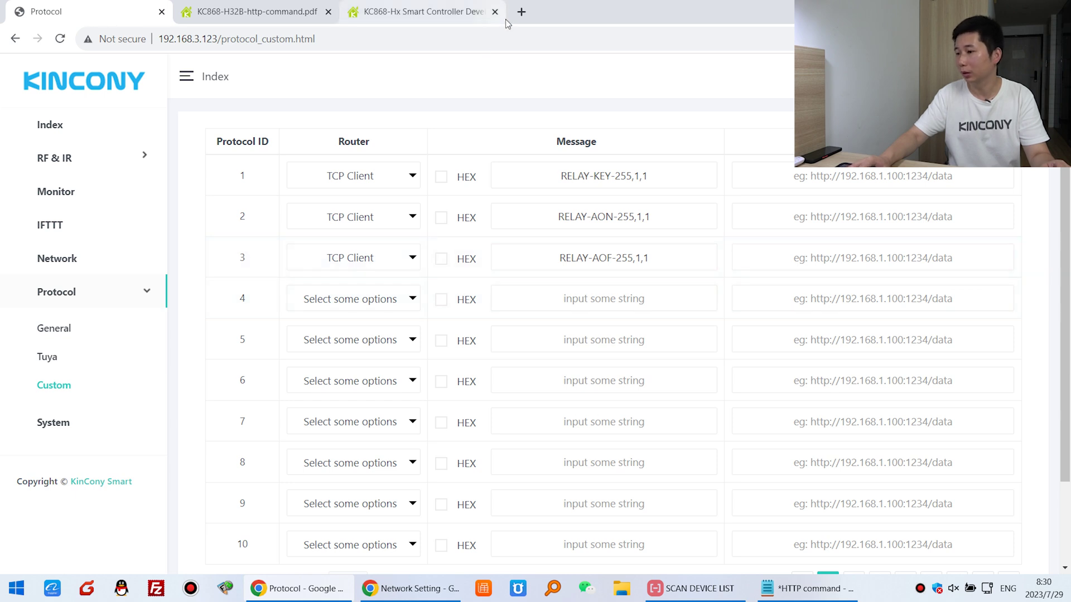
Step: Find the Post Password field in the Password Setting section of the H32B controller's network settings
{"action": "left_click", "coordinate": [410, 589]}
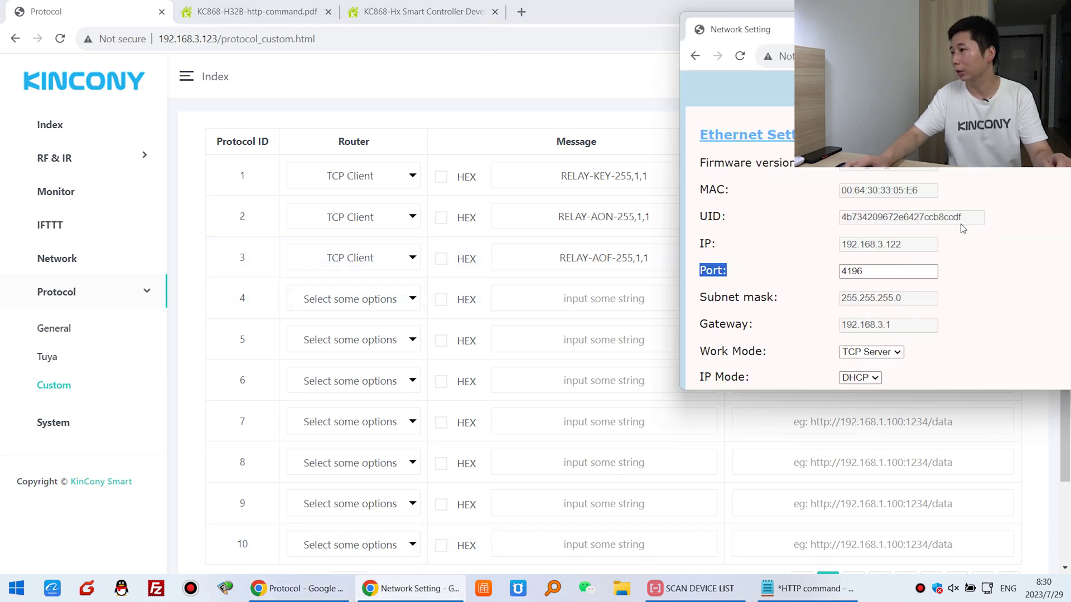
{"action": "scroll", "coordinate": [963, 228], "scroll_direction": "down", "scroll_amount": 10}
{"action": "left_click_drag", "start_coordinate": [927, 19], "coordinate": [674, 29]}
{"action": "scroll", "coordinate": [716, 397], "scroll_direction": "down", "scroll_amount": 2}
{"action": "left_click_drag", "start_coordinate": [717, 400], "coordinate": [717, 569]}
{"action": "scroll", "coordinate": [747, 397], "scroll_direction": "down", "scroll_amount": 5}
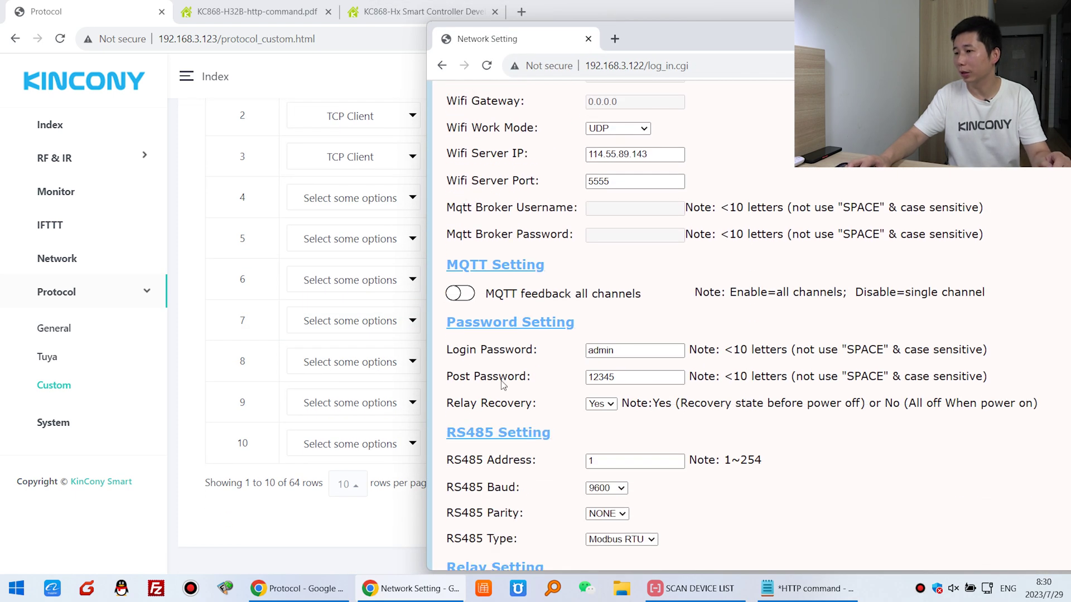
{"action": "left_click_drag", "start_coordinate": [451, 382], "coordinate": [535, 384]}
{"action": "left_click_drag", "start_coordinate": [628, 381], "coordinate": [547, 383]}
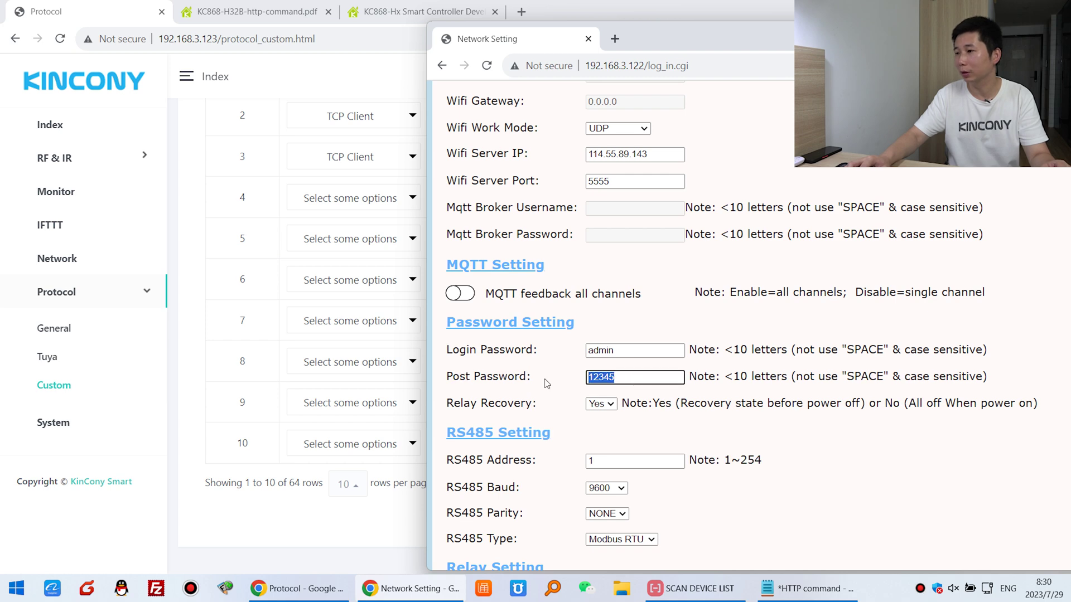
Step: Check the postpwd value of the Relay1 ON URL in the notes against the controller's post password
{"action": "left_click", "coordinate": [809, 588]}
{"action": "left_click_drag", "start_coordinate": [744, 204], "coordinate": [500, 40]}
{"action": "left_click_drag", "start_coordinate": [550, 132], "coordinate": [585, 131]}
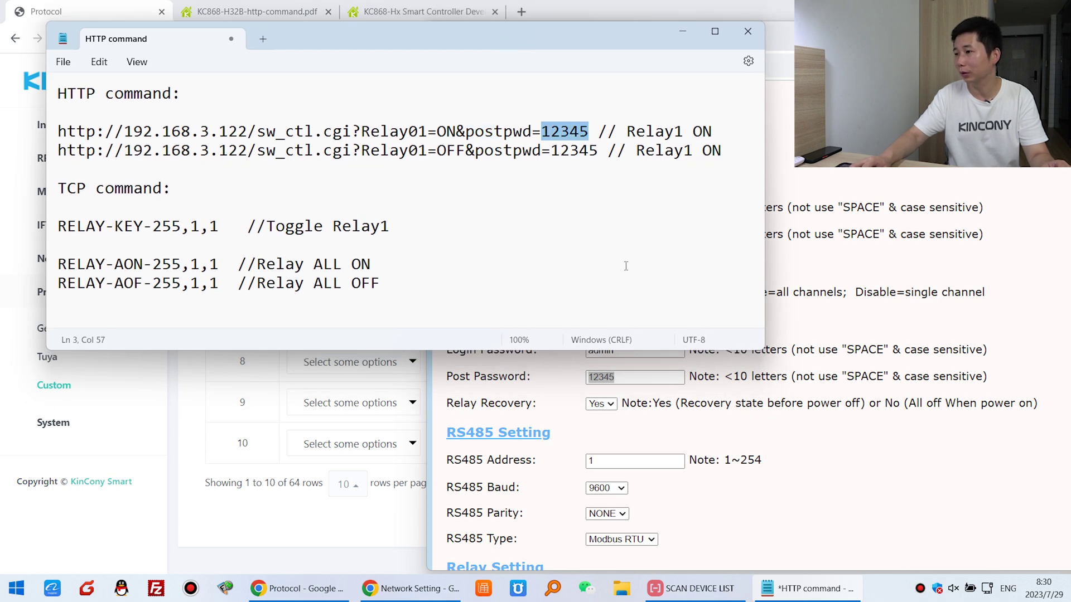
{"action": "left_click_drag", "start_coordinate": [630, 383], "coordinate": [496, 239]}
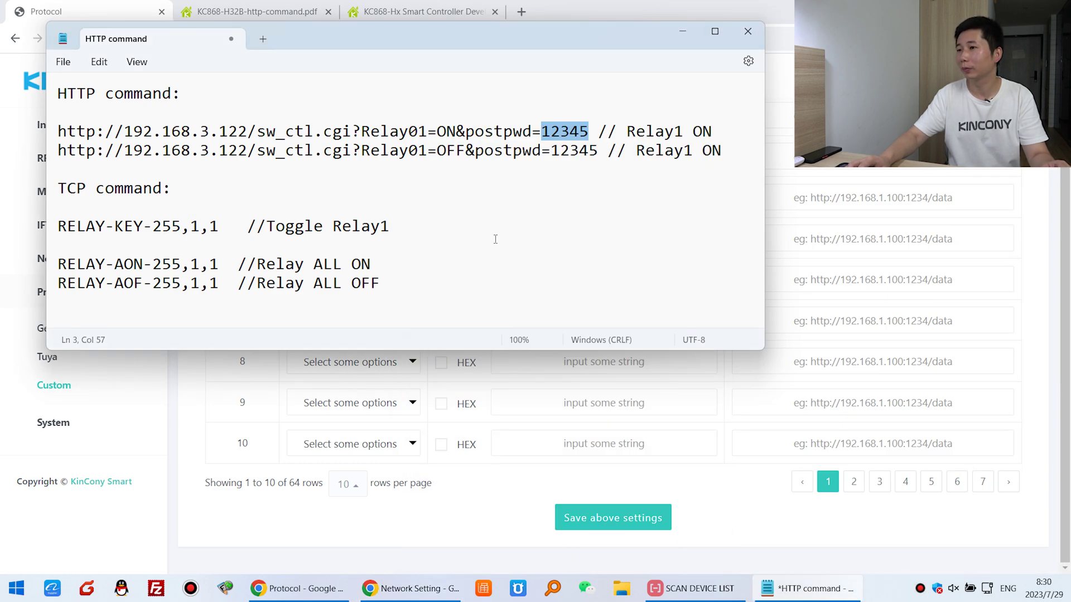
{"action": "left_click", "coordinate": [688, 30]}
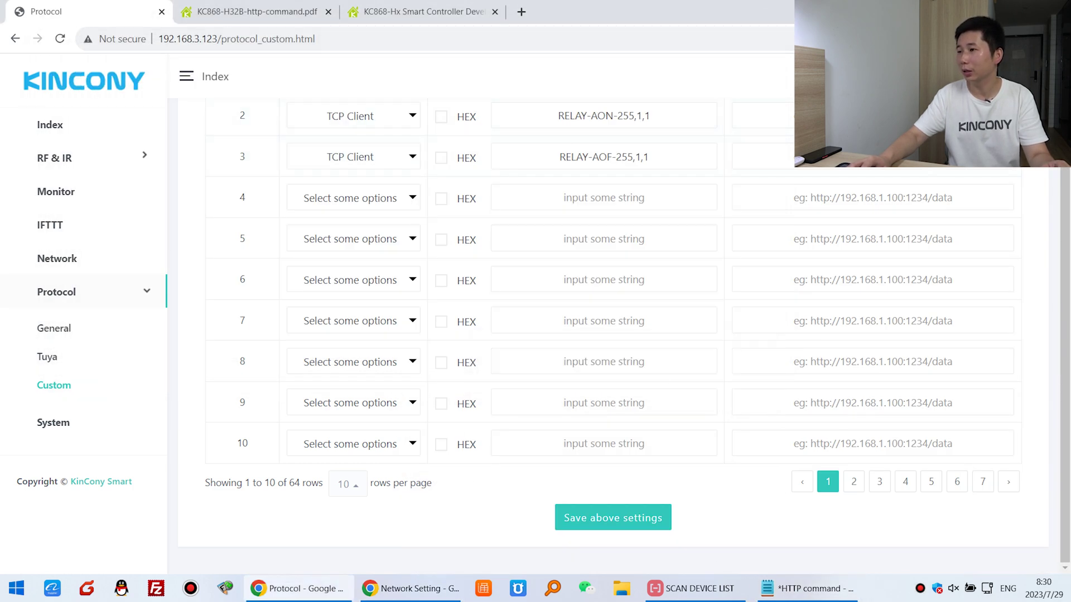
Step: In the HTTP command notes, correct the second URL's comment to Relay1 OFF
{"action": "left_click", "coordinate": [808, 589]}
{"action": "left_click", "coordinate": [534, 139]}
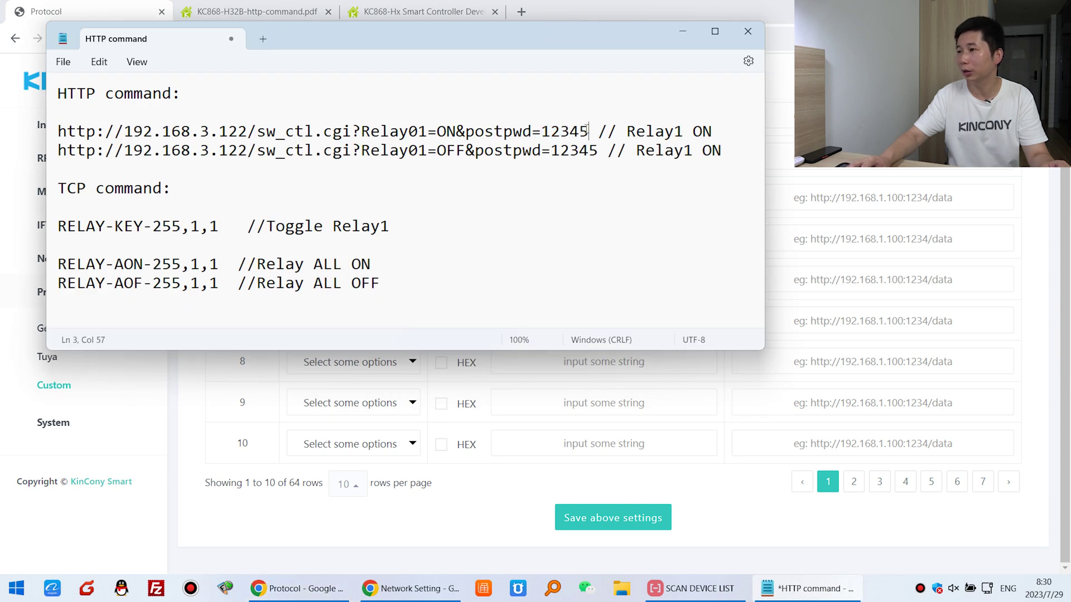
{"action": "left_click_drag", "start_coordinate": [599, 149], "coordinate": [360, 151]}
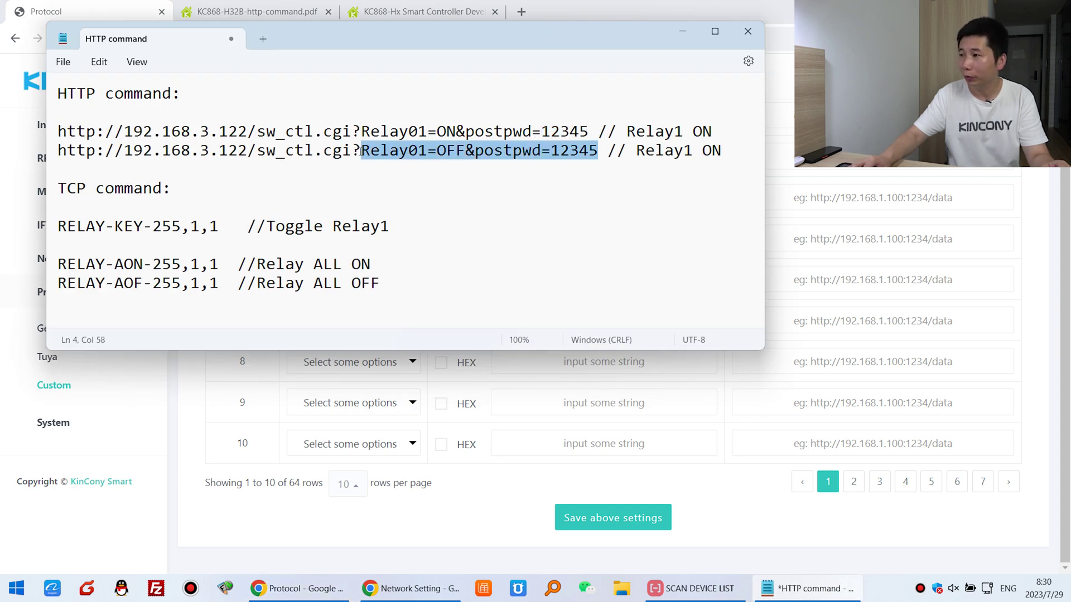
{"action": "key", "text": "End"}
{"action": "key", "text": "BackSpace"}
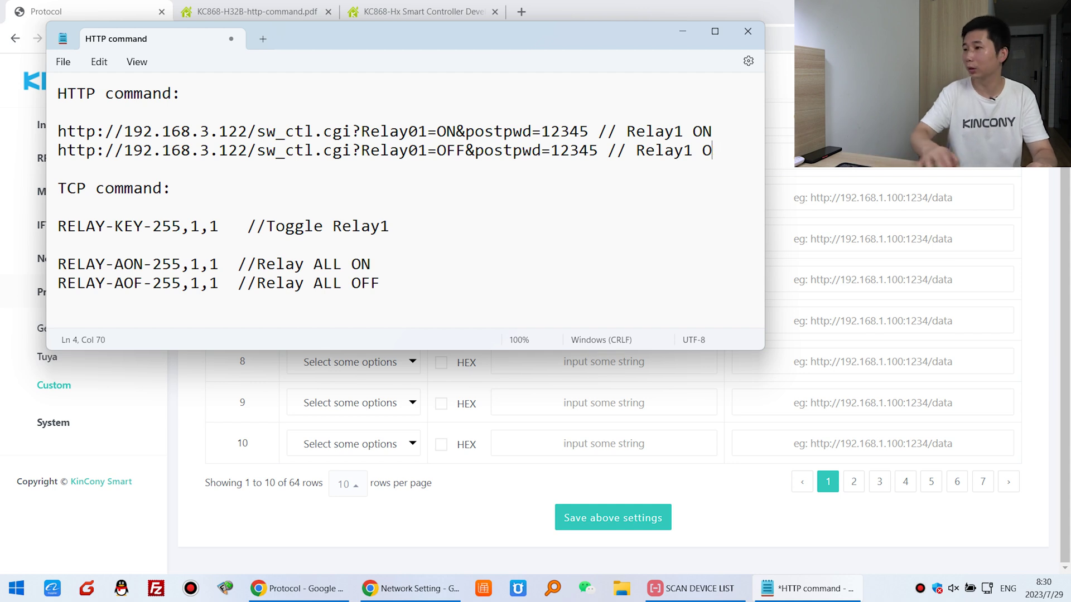
{"action": "type", "text": "FF"}
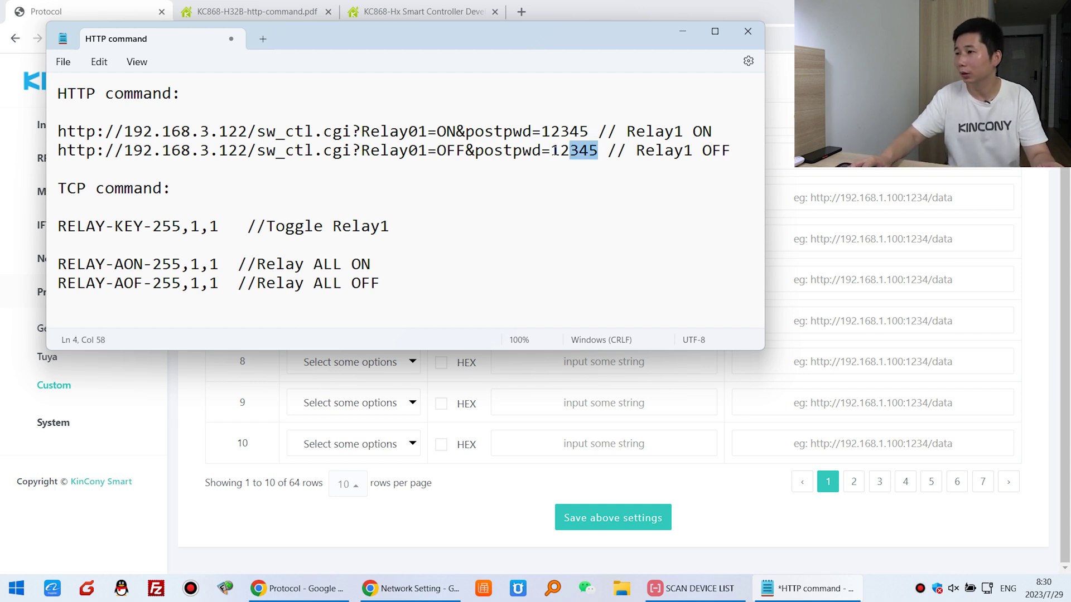
Step: Copy the full Relay1 OFF URL from the notes and return to the custom protocol table
{"action": "left_click_drag", "start_coordinate": [552, 150], "coordinate": [35, 146]}
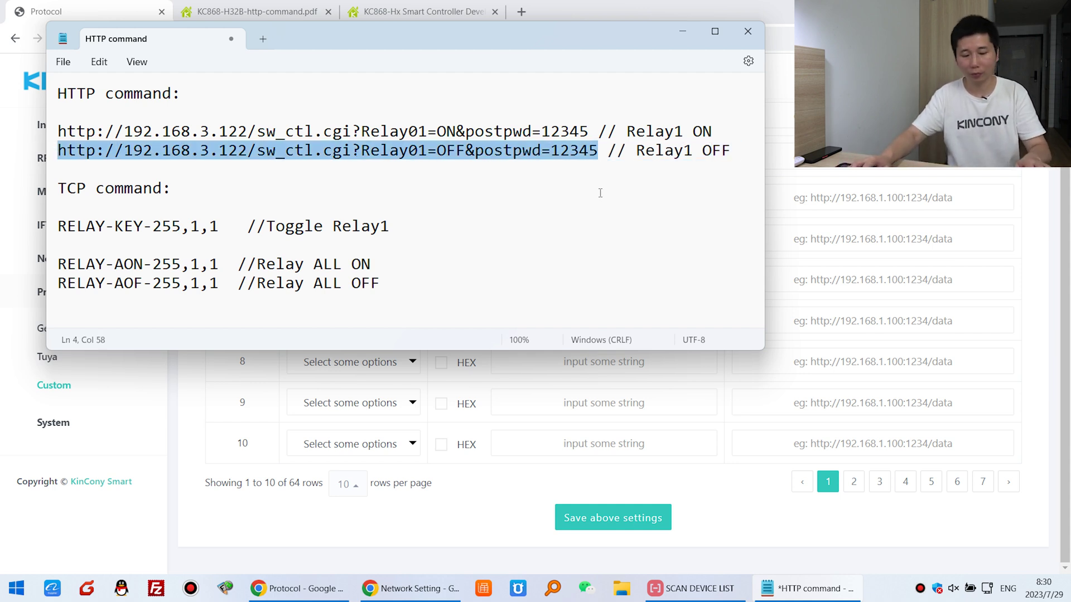
{"action": "right_click", "coordinate": [554, 155]}
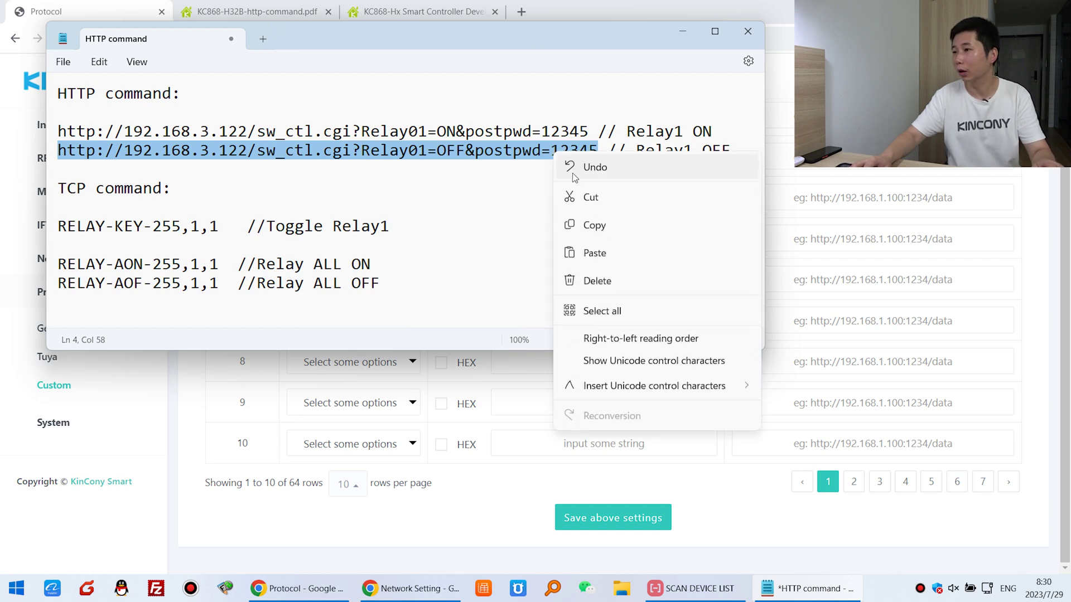
{"action": "left_click", "coordinate": [590, 223]}
{"action": "left_click", "coordinate": [686, 35]}
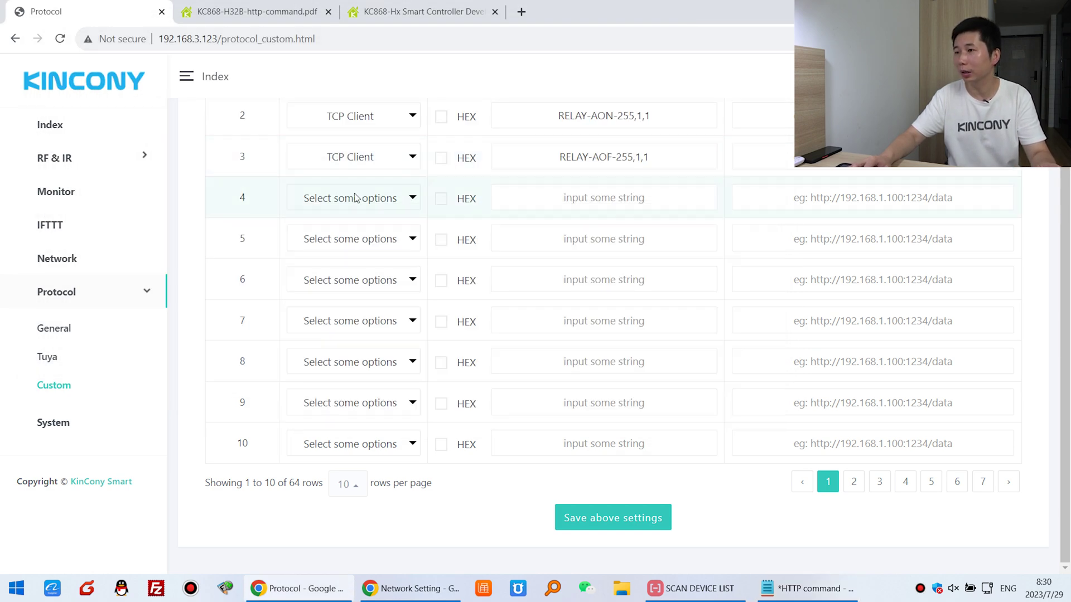
Step: Set custom protocol ID 4's router to HTTP GET and paste the copied Relay01=OFF URL, including its post password, as its address
{"action": "left_click", "coordinate": [402, 199]}
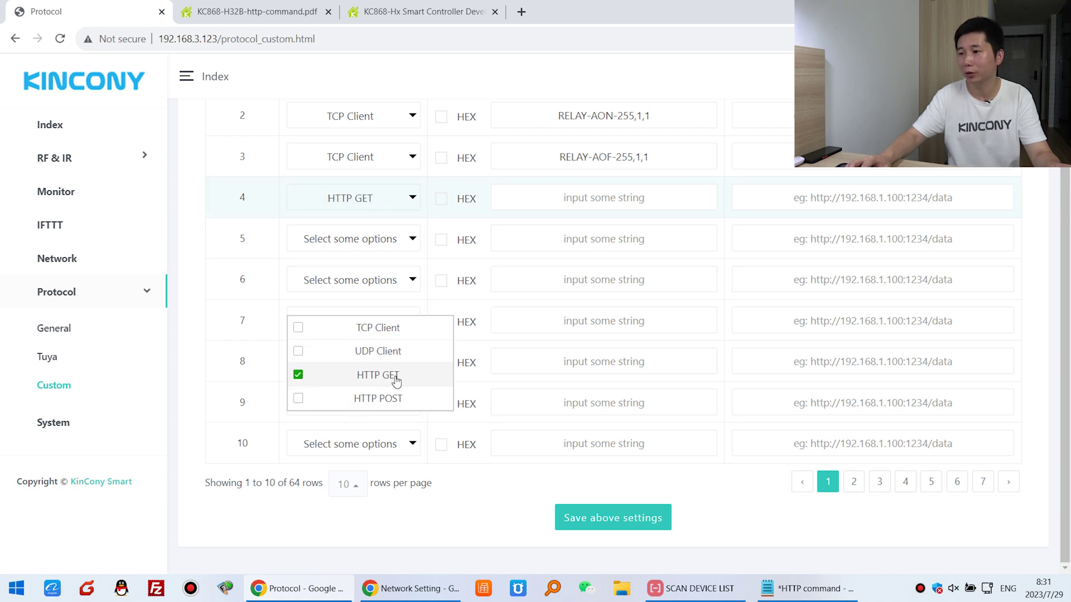
{"action": "left_click", "coordinate": [452, 187]}
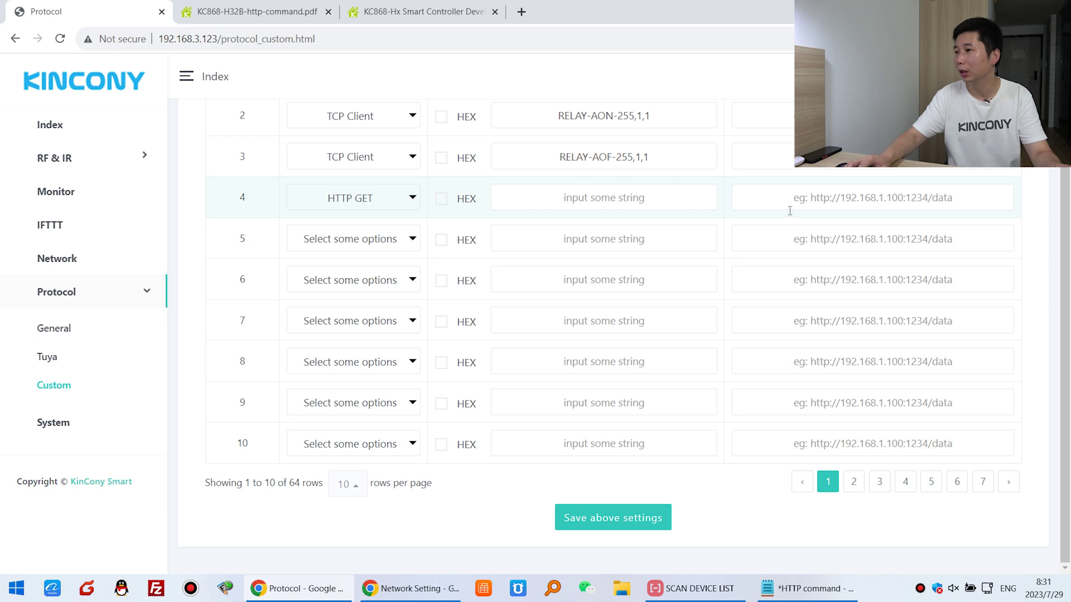
{"action": "left_click", "coordinate": [821, 199]}
{"action": "right_click", "coordinate": [821, 201]}
{"action": "left_click", "coordinate": [867, 311]}
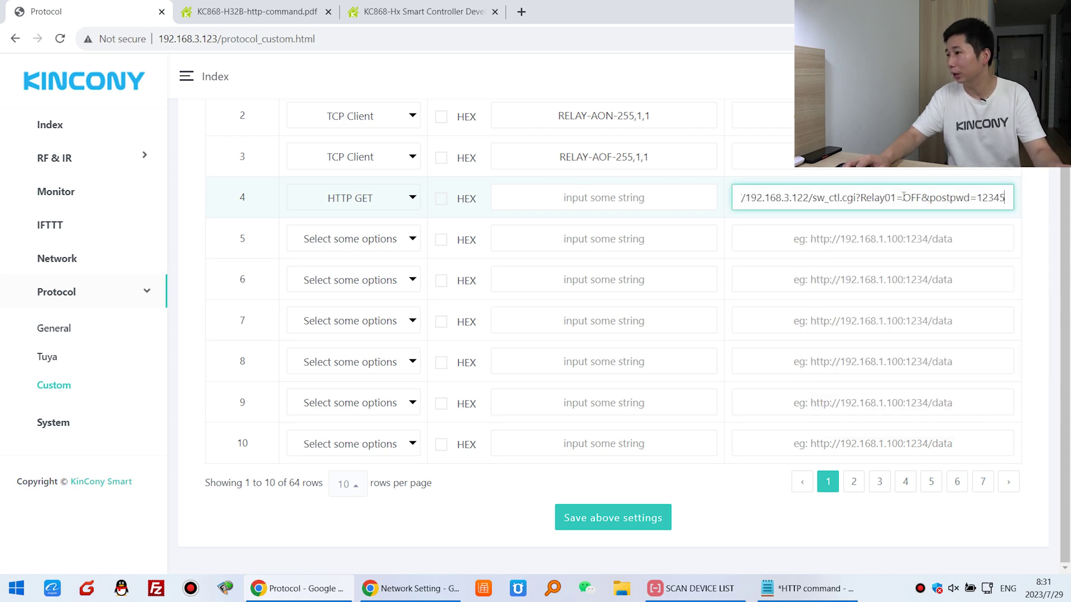
{"action": "left_click", "coordinate": [808, 232]}
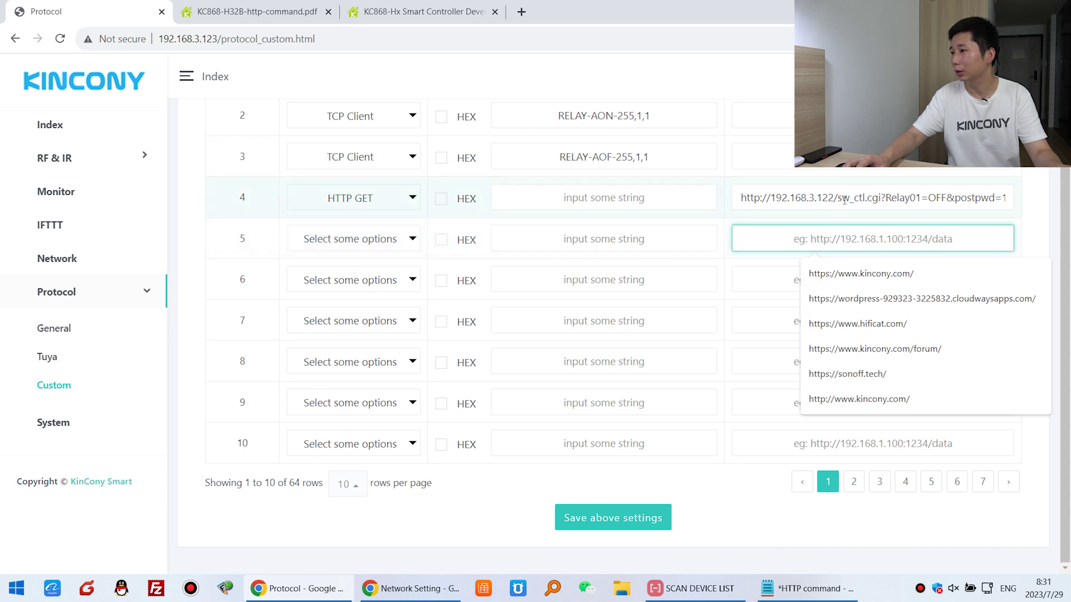
Step: Save the custom protocol table settings and go to the list of IFTTT rules
{"action": "left_click", "coordinate": [620, 523]}
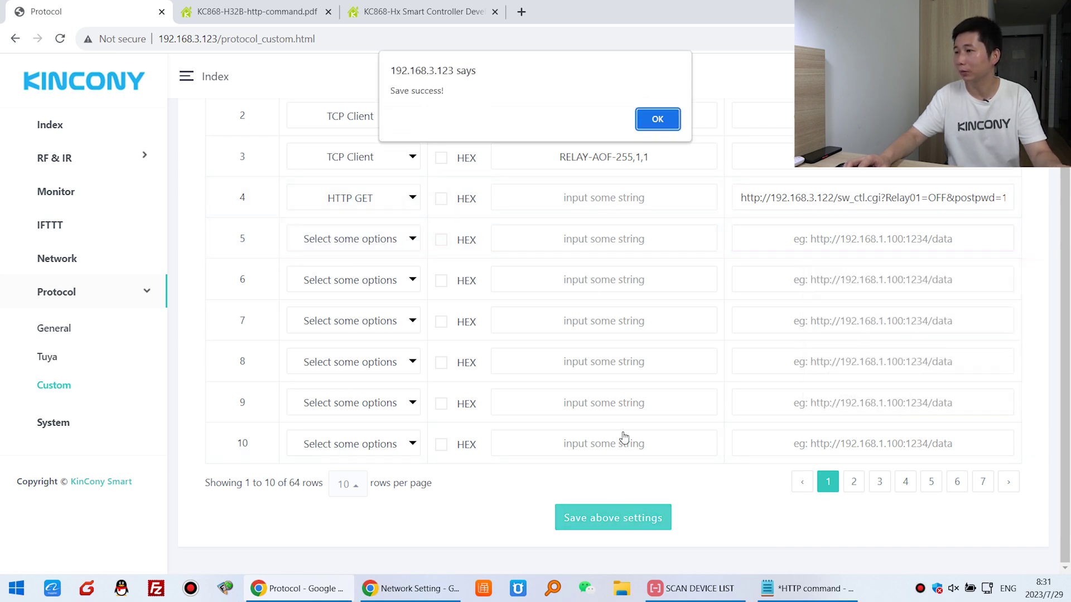
{"action": "left_click", "coordinate": [658, 119]}
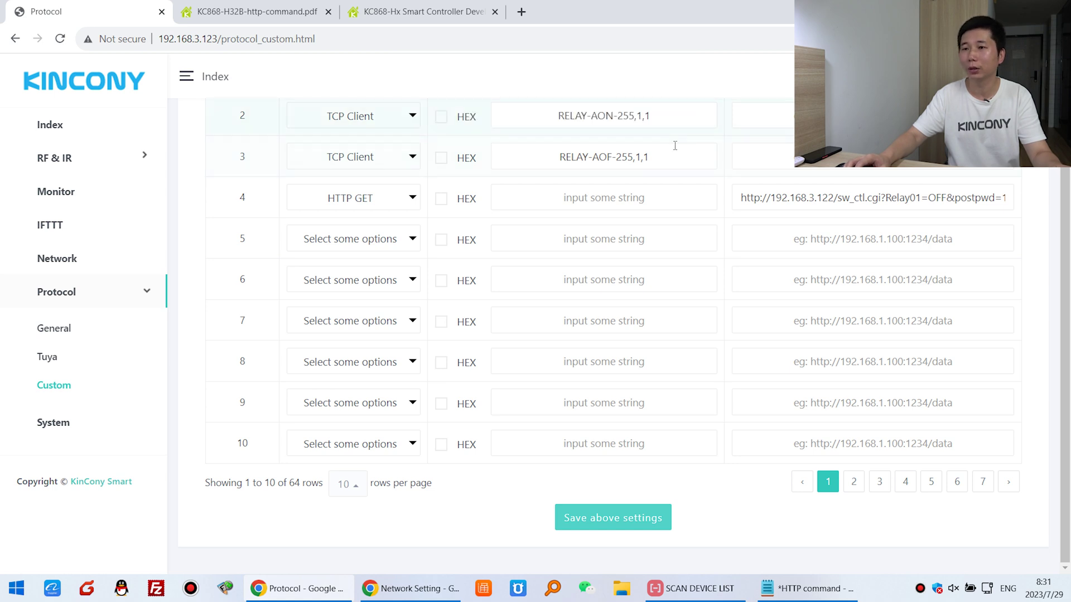
{"action": "left_click", "coordinate": [58, 225]}
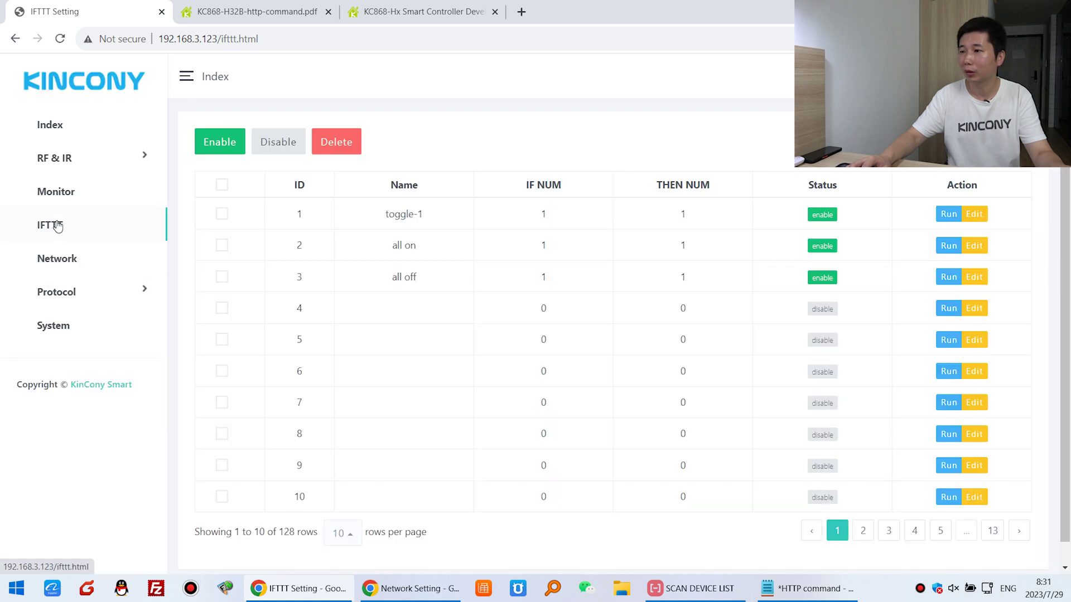
Step: Open IFTTT rule 4 for editing, name it http-off, and enable it
{"action": "left_click", "coordinate": [976, 311]}
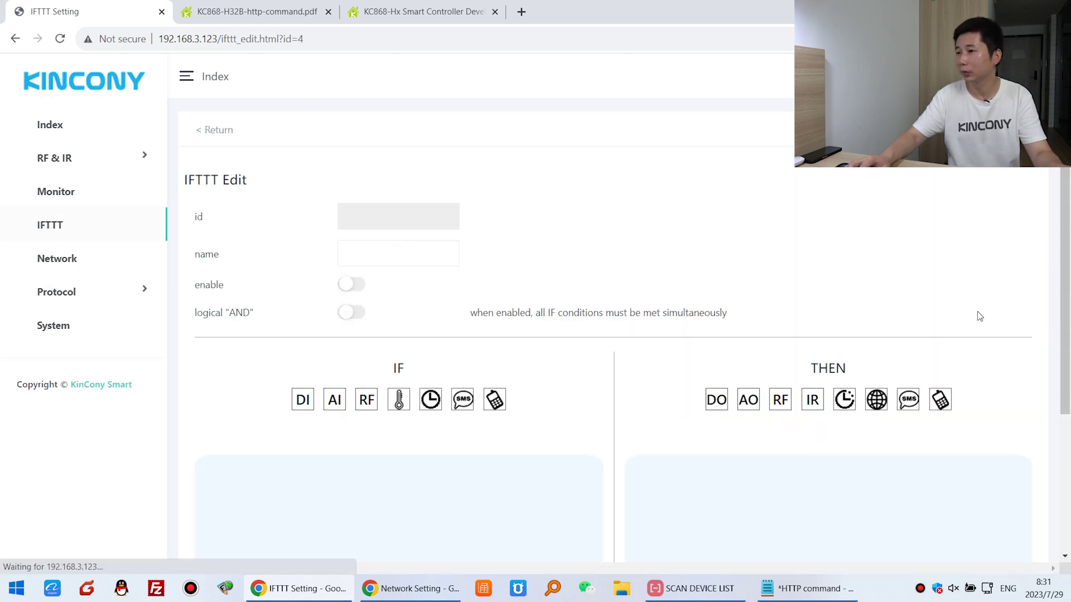
{"action": "left_click", "coordinate": [366, 254]}
{"action": "type", "text": "http"}
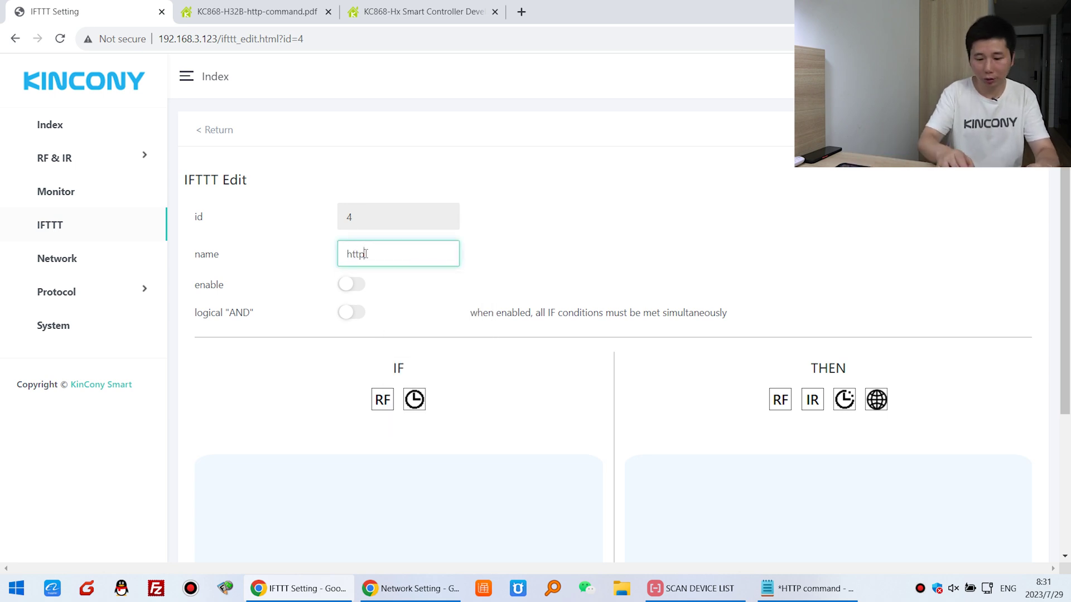
{"action": "type", "text": "-off"}
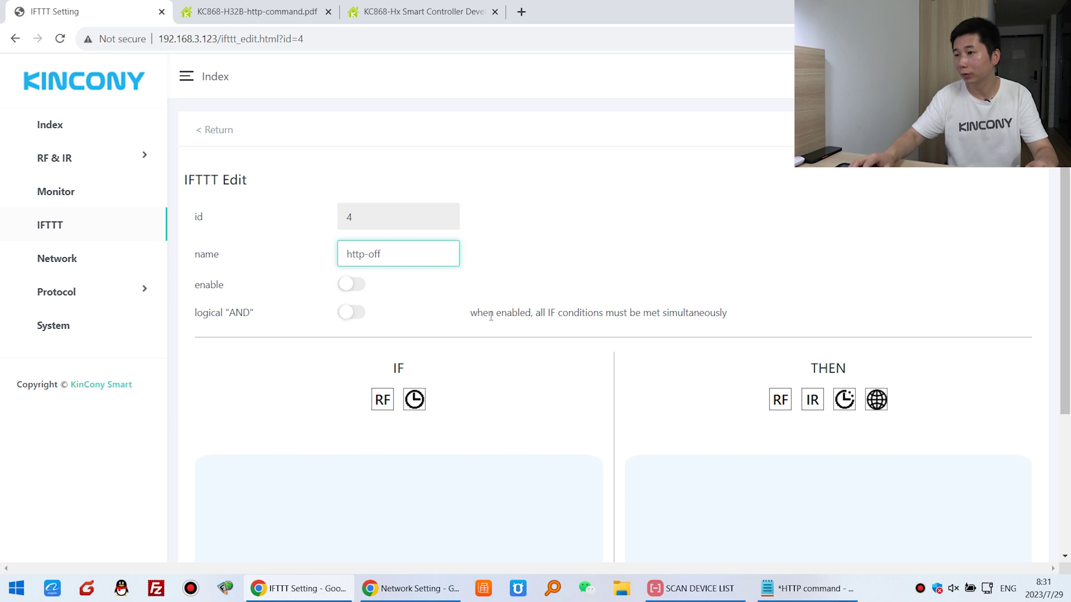
{"action": "left_click", "coordinate": [351, 284]}
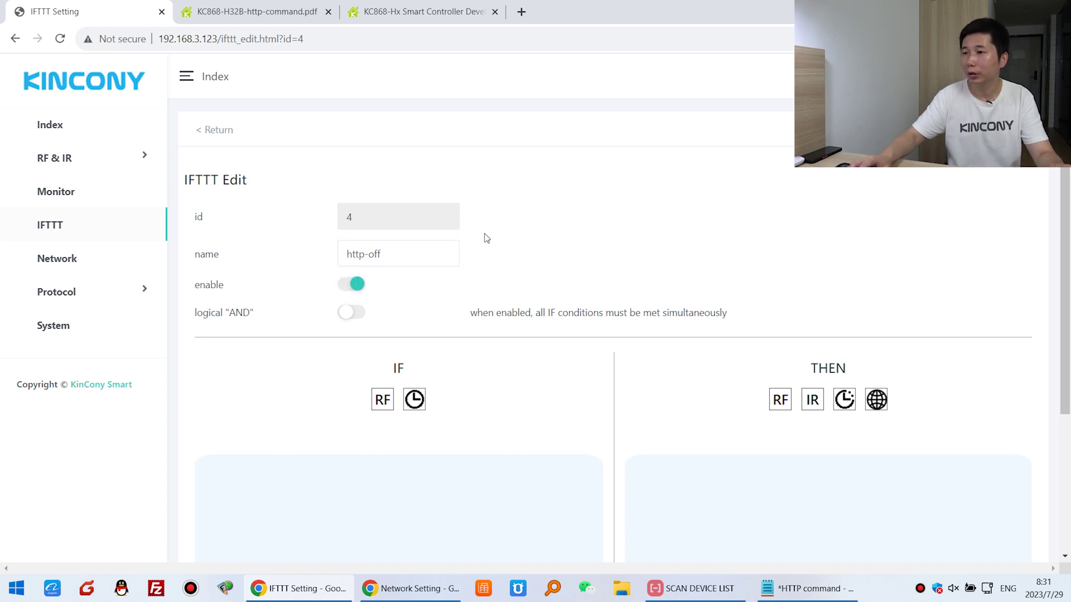
Step: Add RF channel RF4 as the IF condition of the http-off rule
{"action": "scroll", "coordinate": [481, 268], "scroll_direction": "down", "scroll_amount": 1}
{"action": "left_click", "coordinate": [382, 331]}
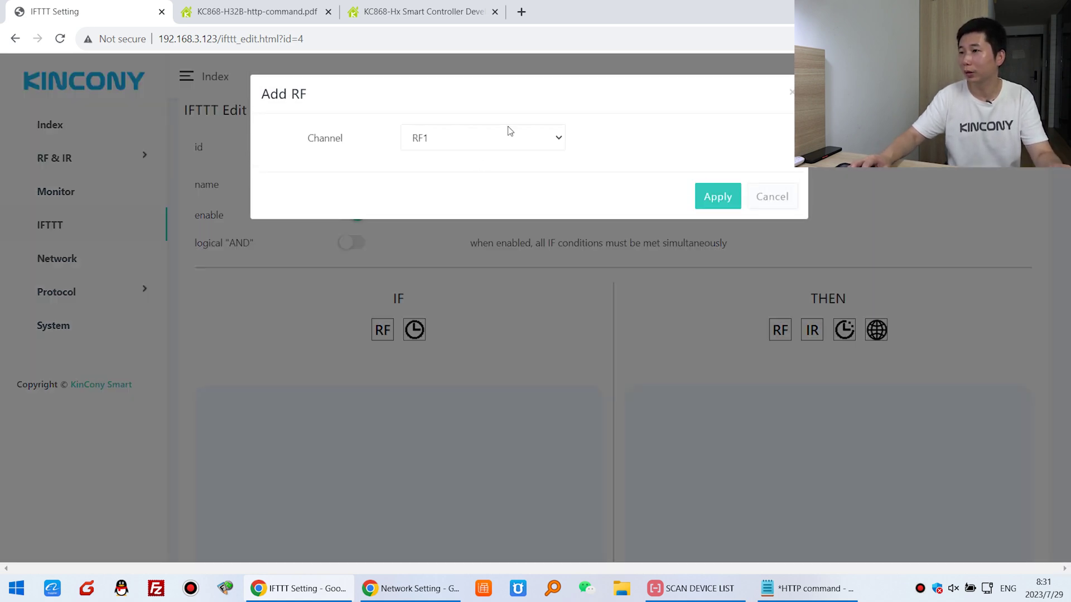
{"action": "left_click", "coordinate": [512, 145]}
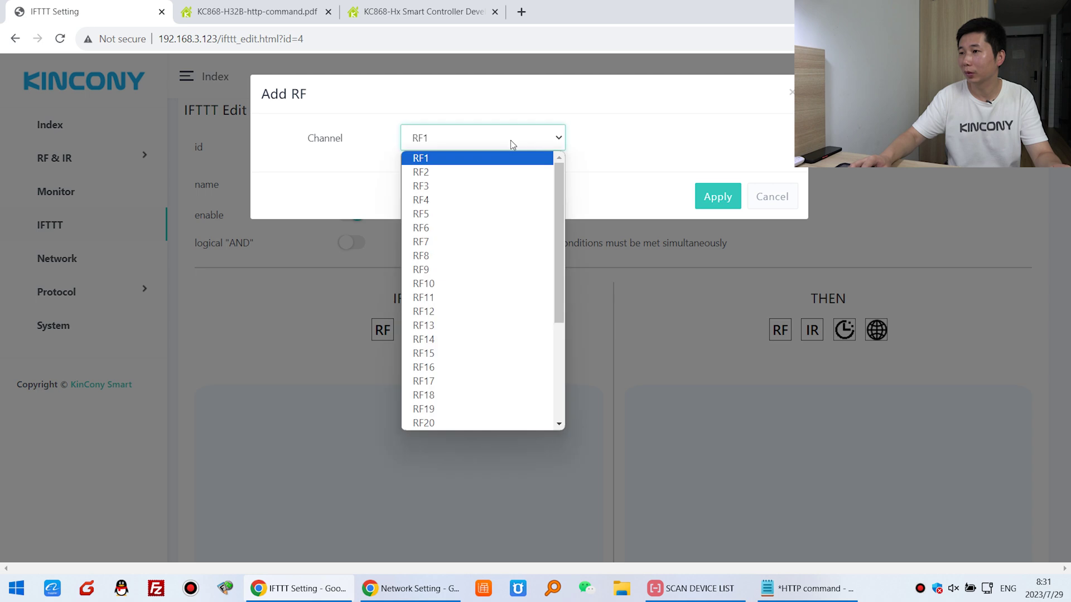
{"action": "left_click", "coordinate": [488, 199]}
{"action": "left_click", "coordinate": [717, 198]}
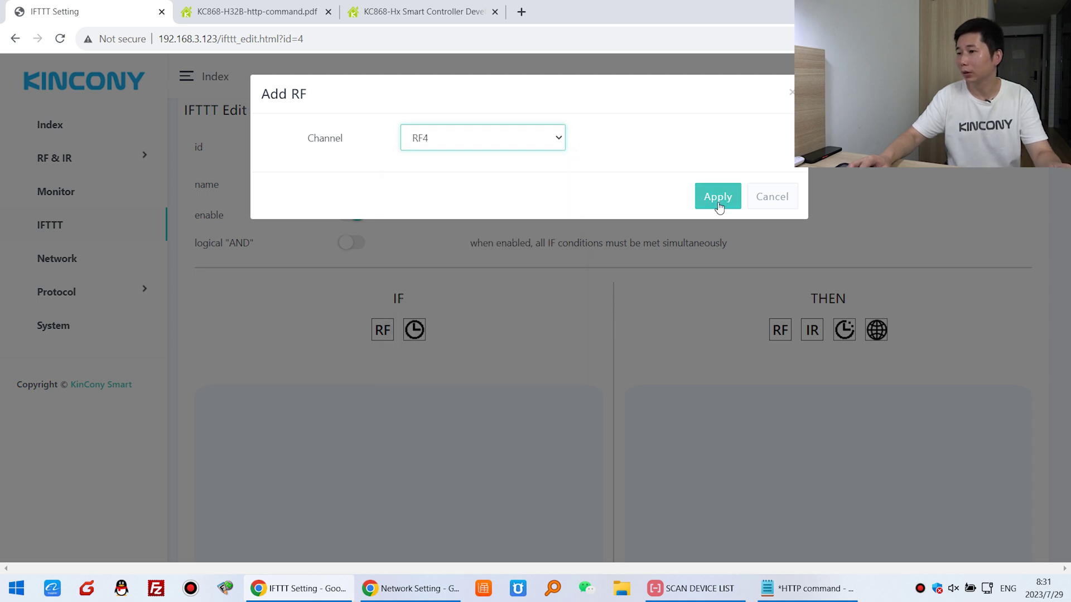
Step: Add Custom Protocol4 as the THEN action of the http-off rule and save the rule
{"action": "left_click", "coordinate": [881, 335]}
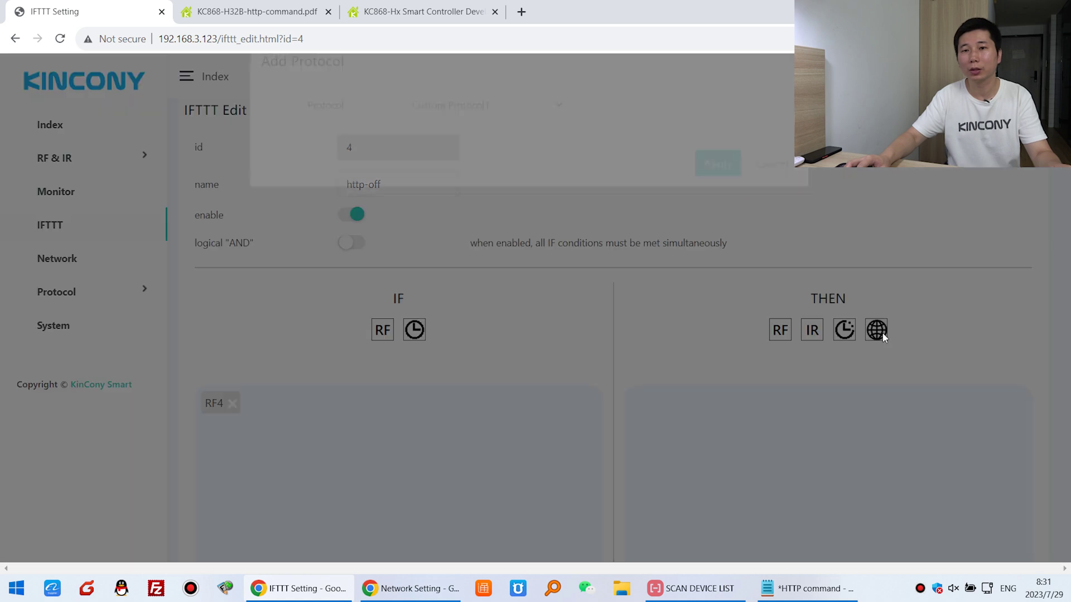
{"action": "left_click", "coordinate": [511, 144]}
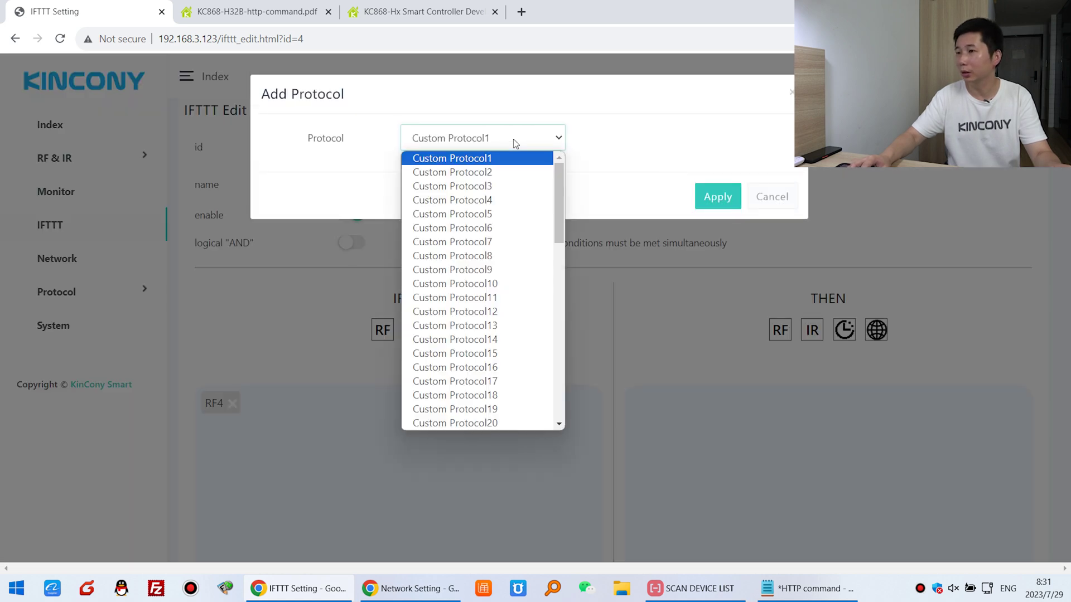
{"action": "left_click", "coordinate": [503, 201]}
{"action": "left_click", "coordinate": [723, 201]}
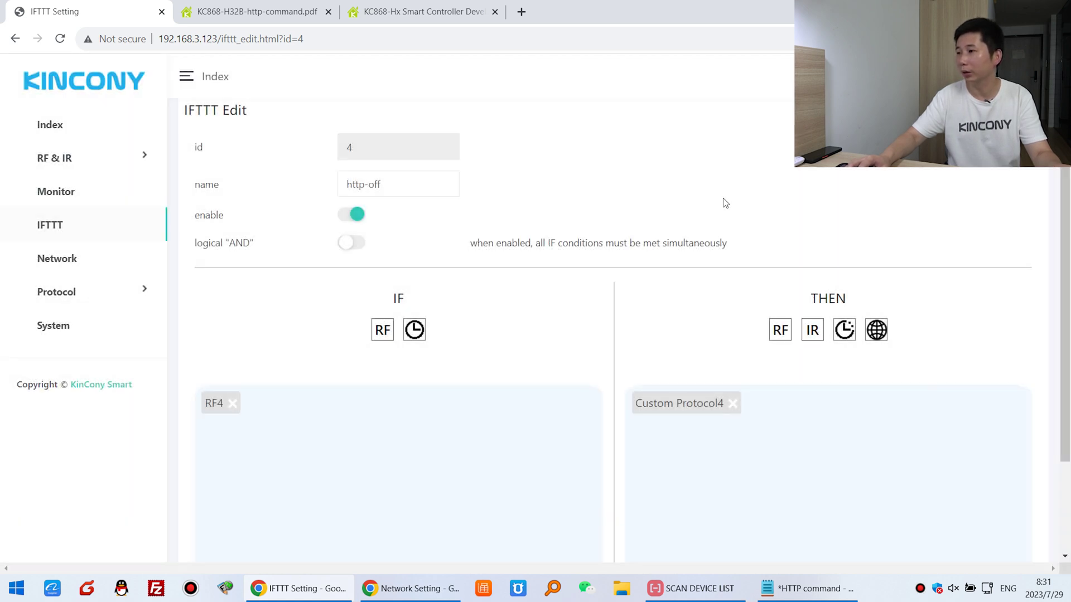
{"action": "scroll", "coordinate": [764, 251], "scroll_direction": "down", "scroll_amount": 2}
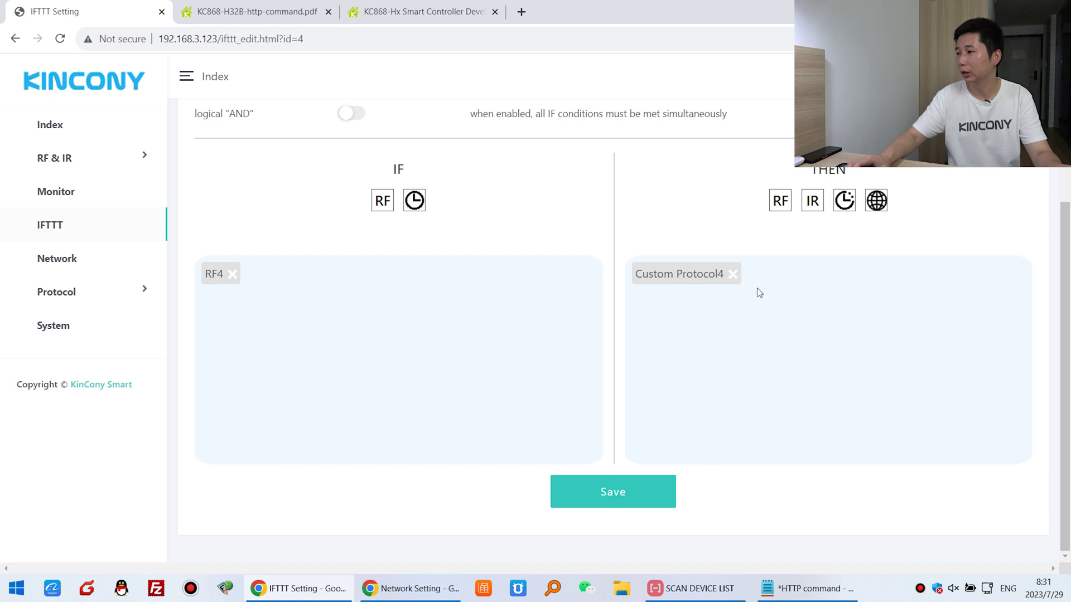
{"action": "left_click", "coordinate": [635, 497]}
{"action": "left_click", "coordinate": [657, 120]}
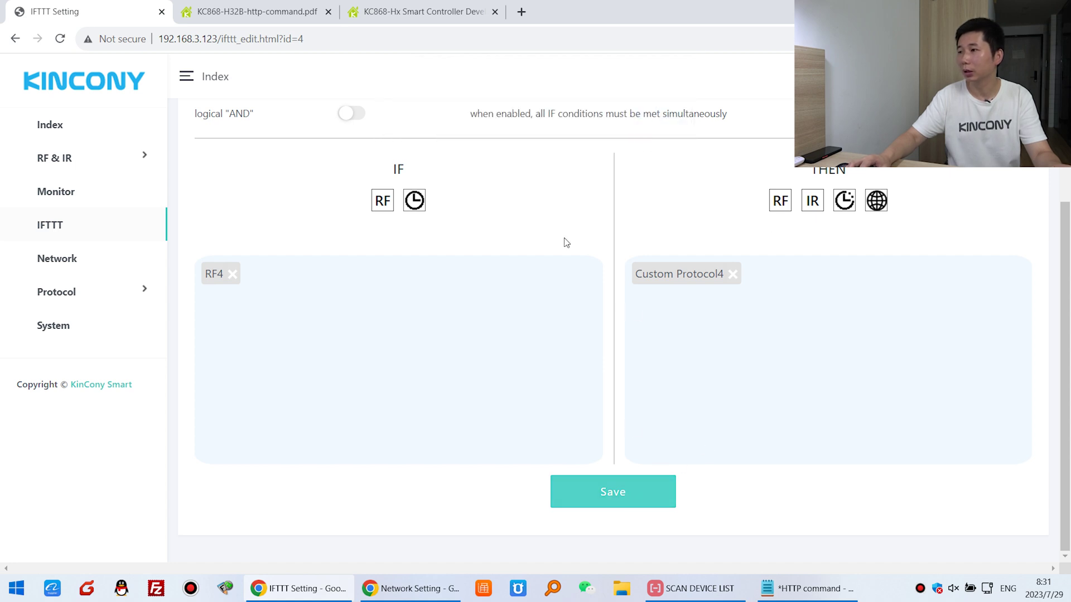